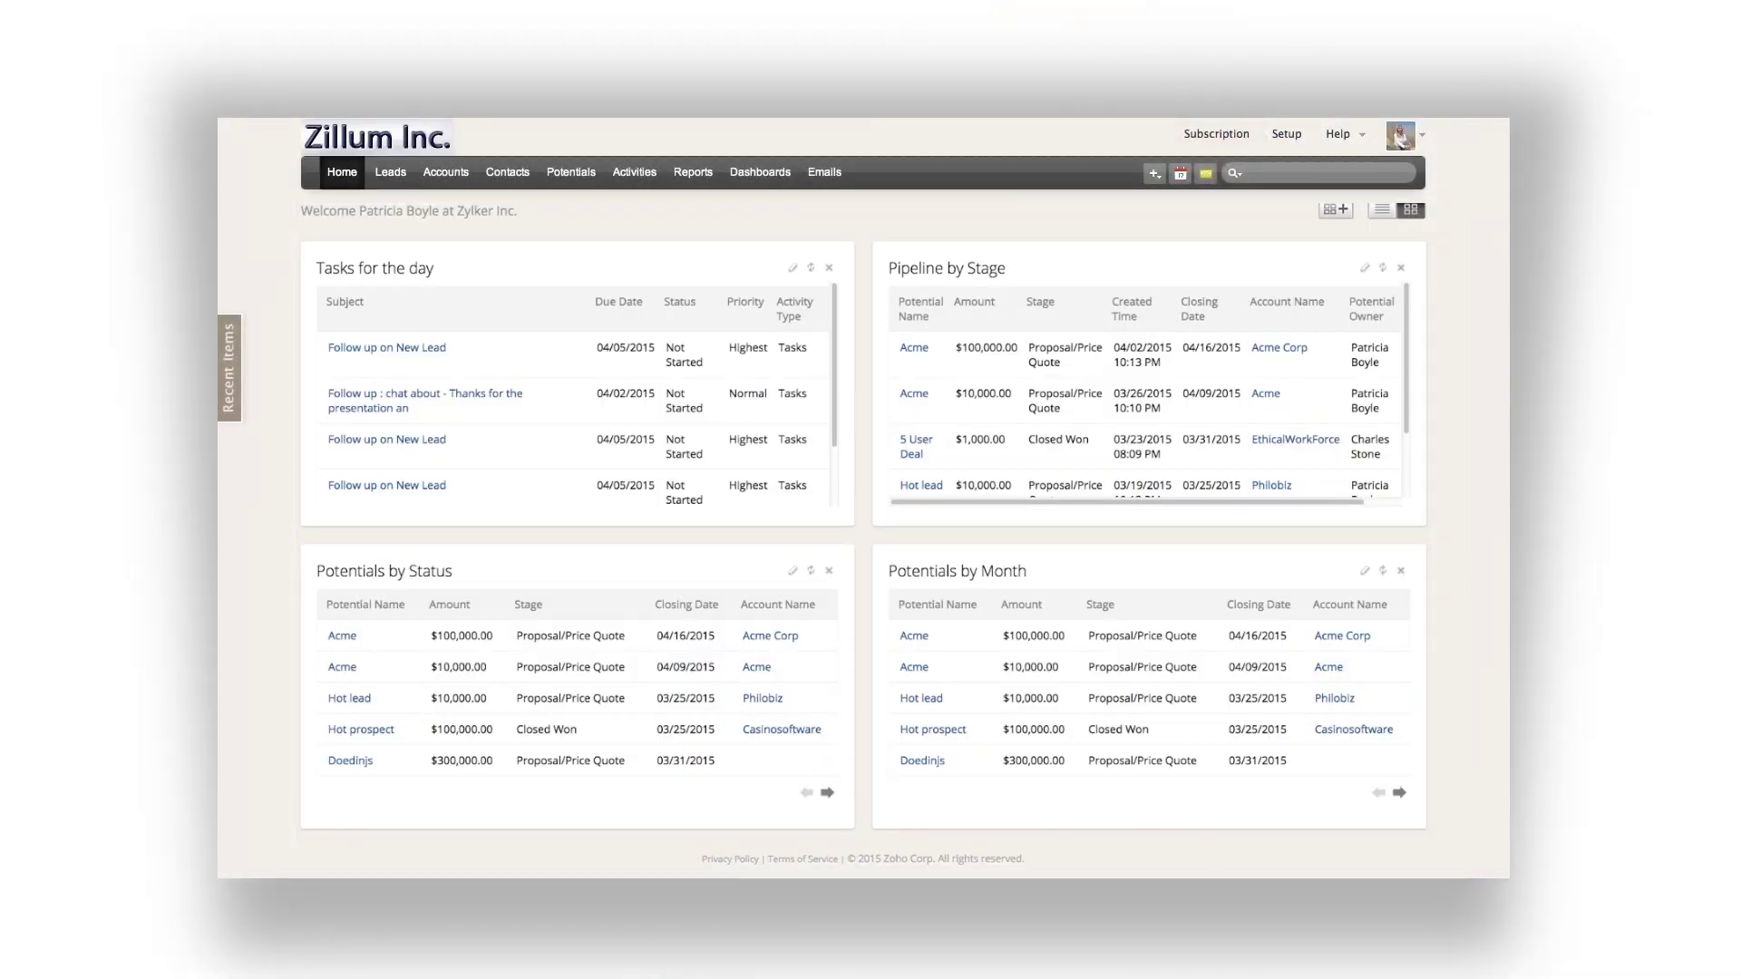
Step: Open Email Settings under Personal Settings in Setup
{"action": "left_click", "coordinate": [433, 344]}
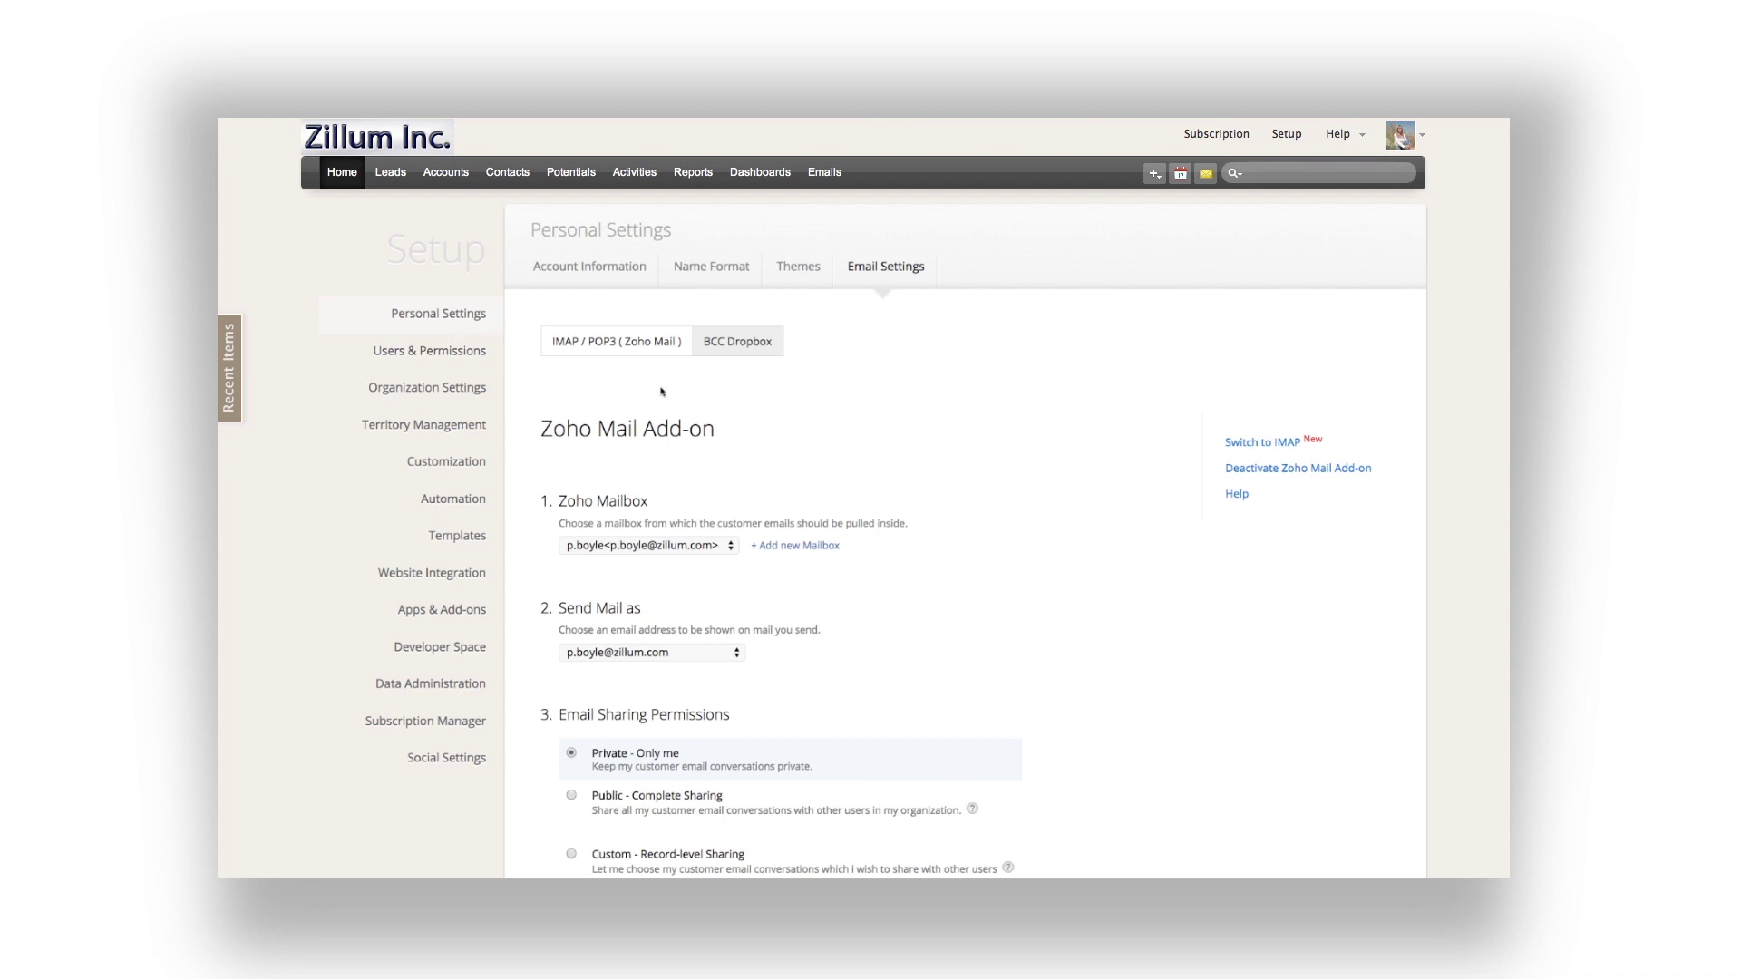
Step: Start a new POP3 mailbox named 'My Mail' and enter the Gmail email address
{"action": "left_click", "coordinate": [804, 548]}
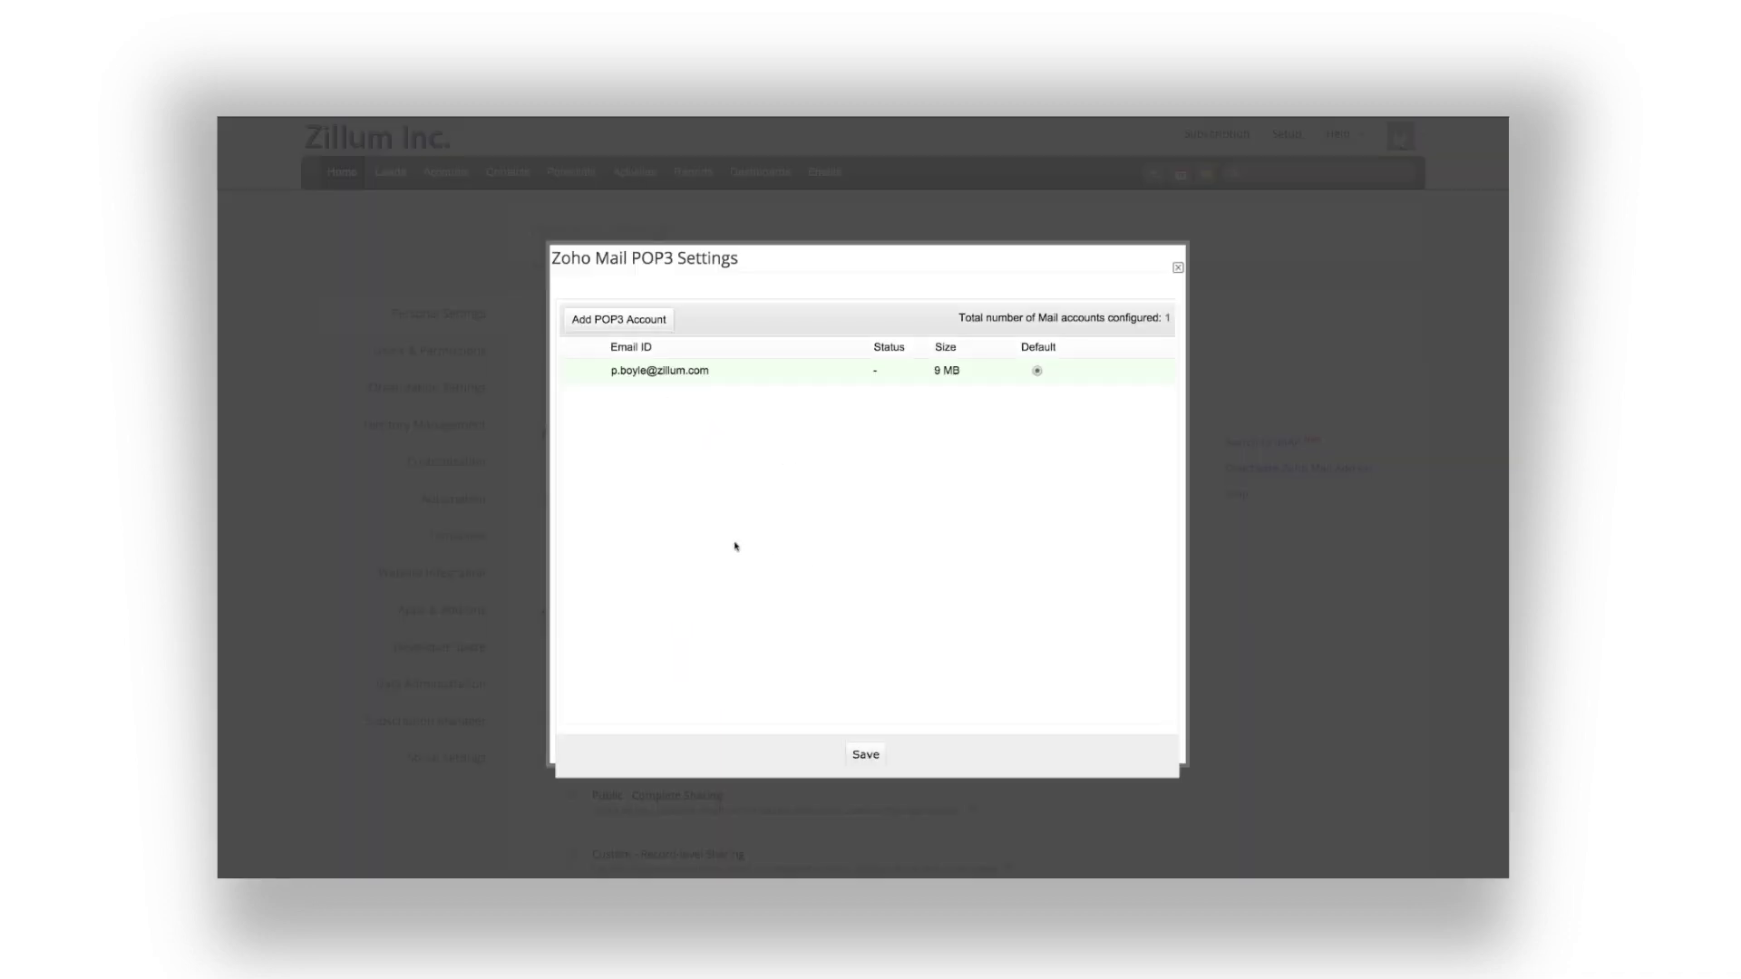
{"action": "left_click", "coordinate": [635, 322]}
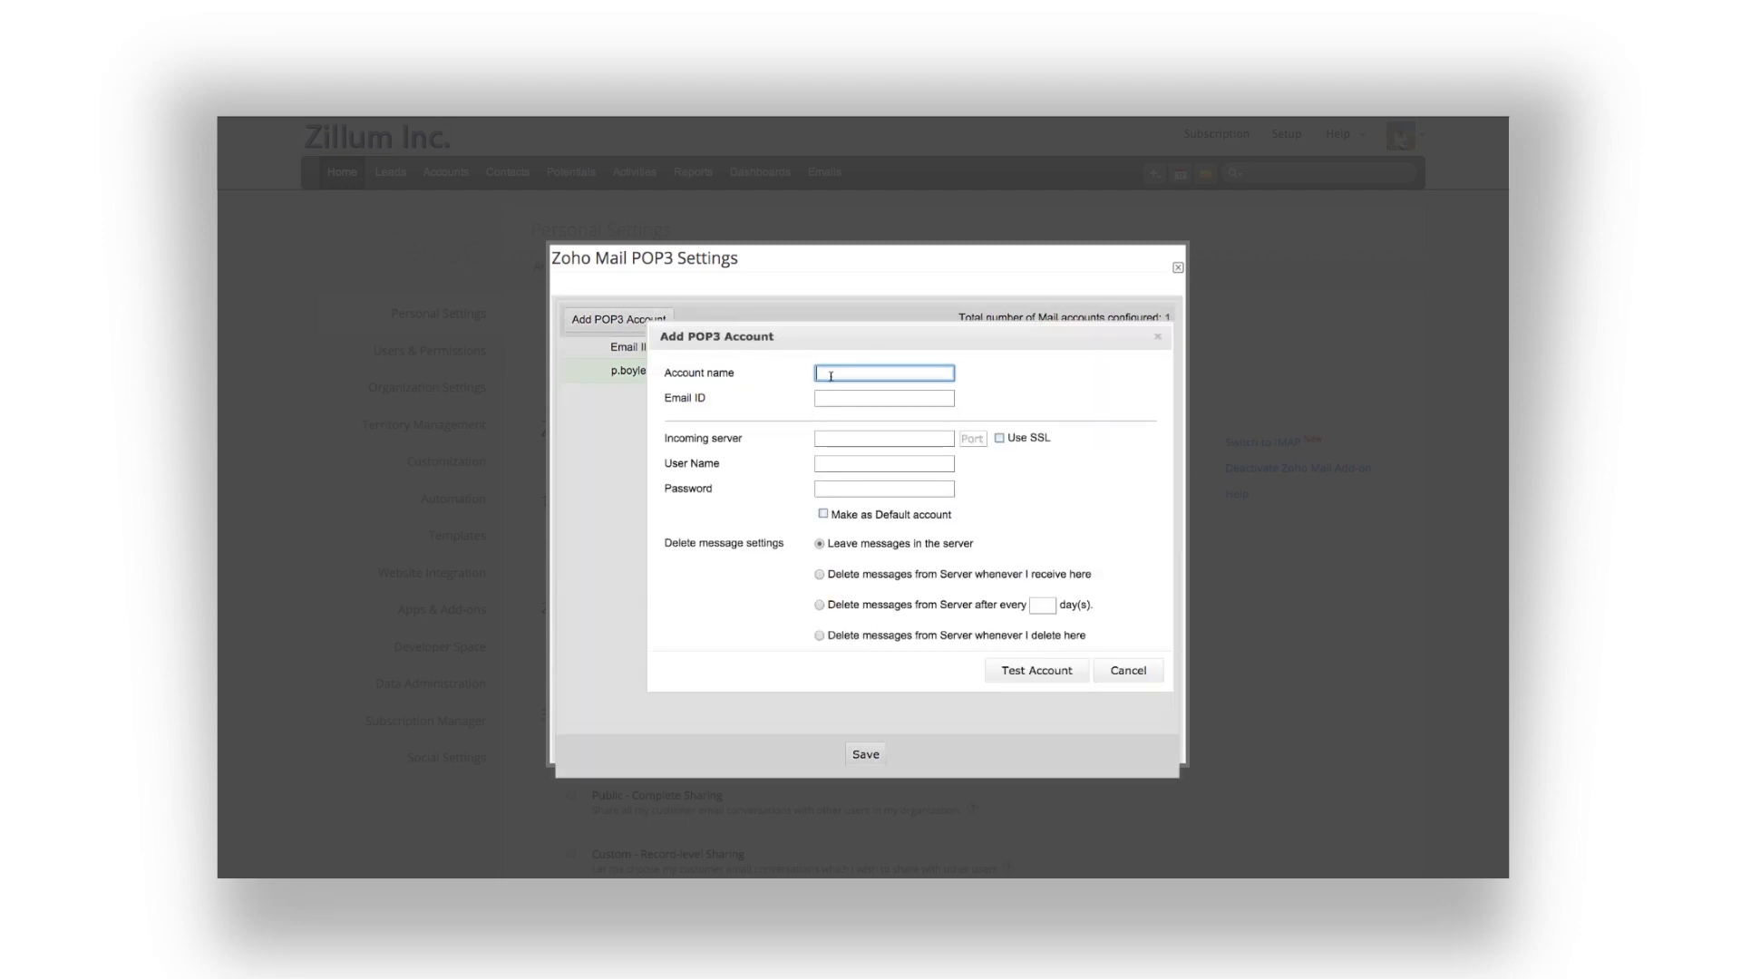
{"action": "type", "text": "My Mail"}
{"action": "left_click", "coordinate": [838, 400]}
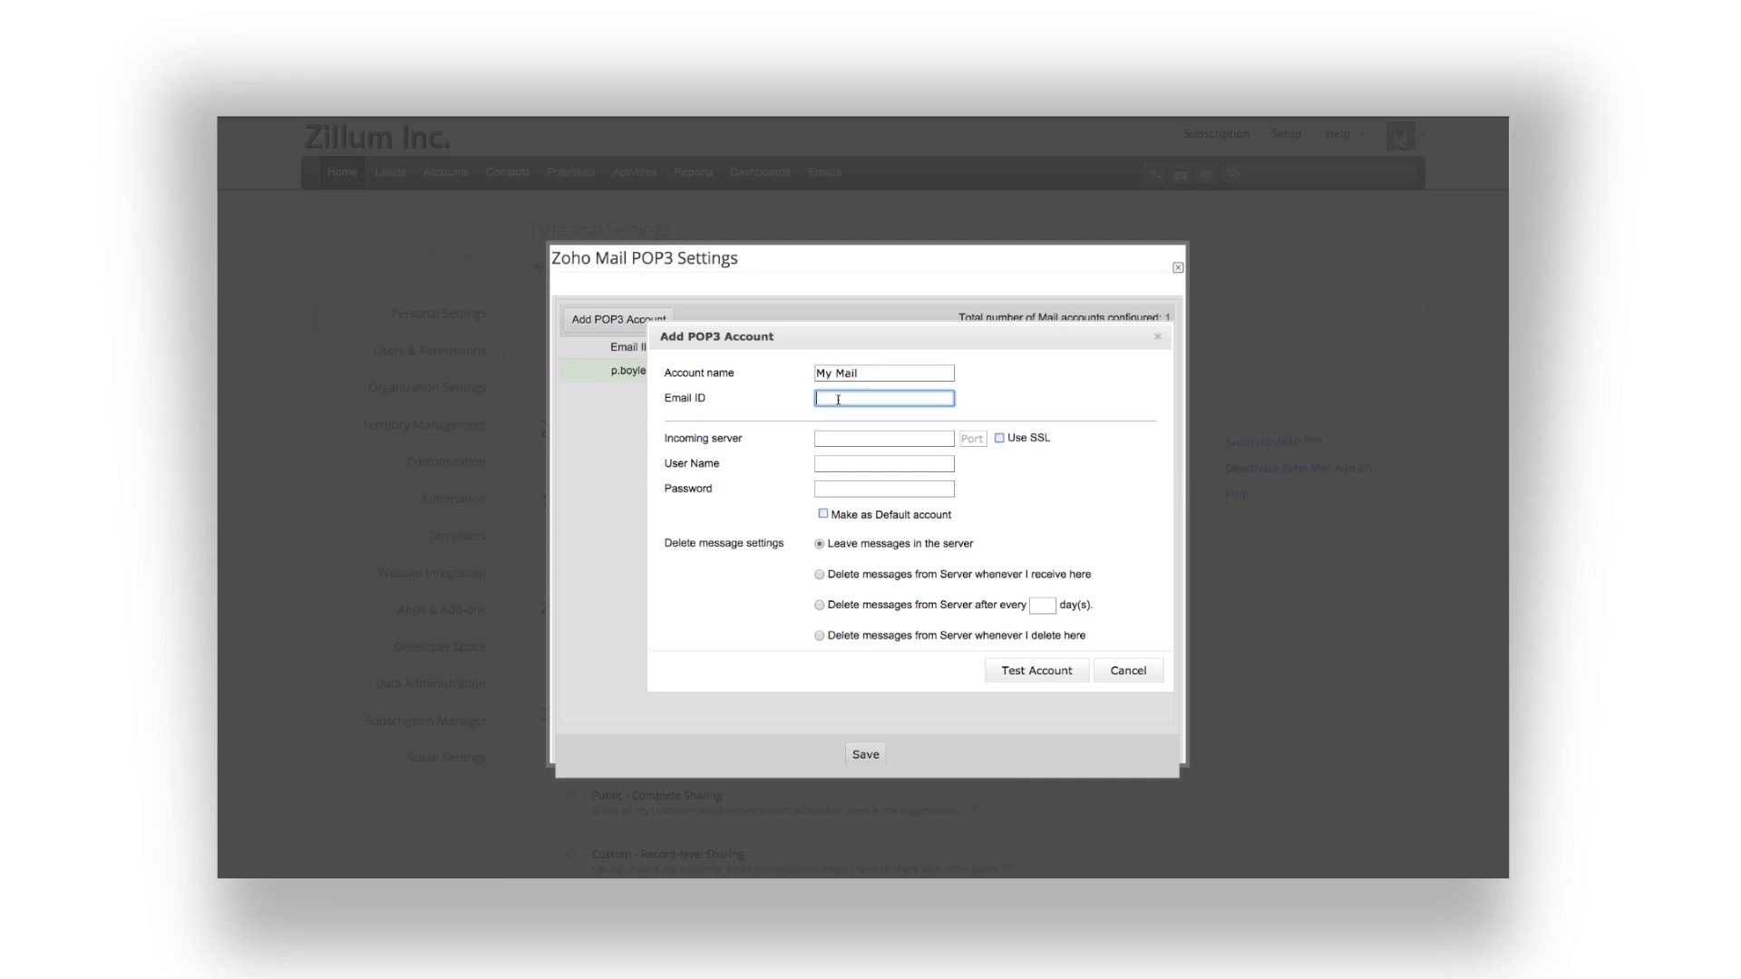
Step: Enter pop.gmail.com, port 995 with SSL, the user name and password, then test the account
{"action": "left_click", "coordinate": [862, 437]}
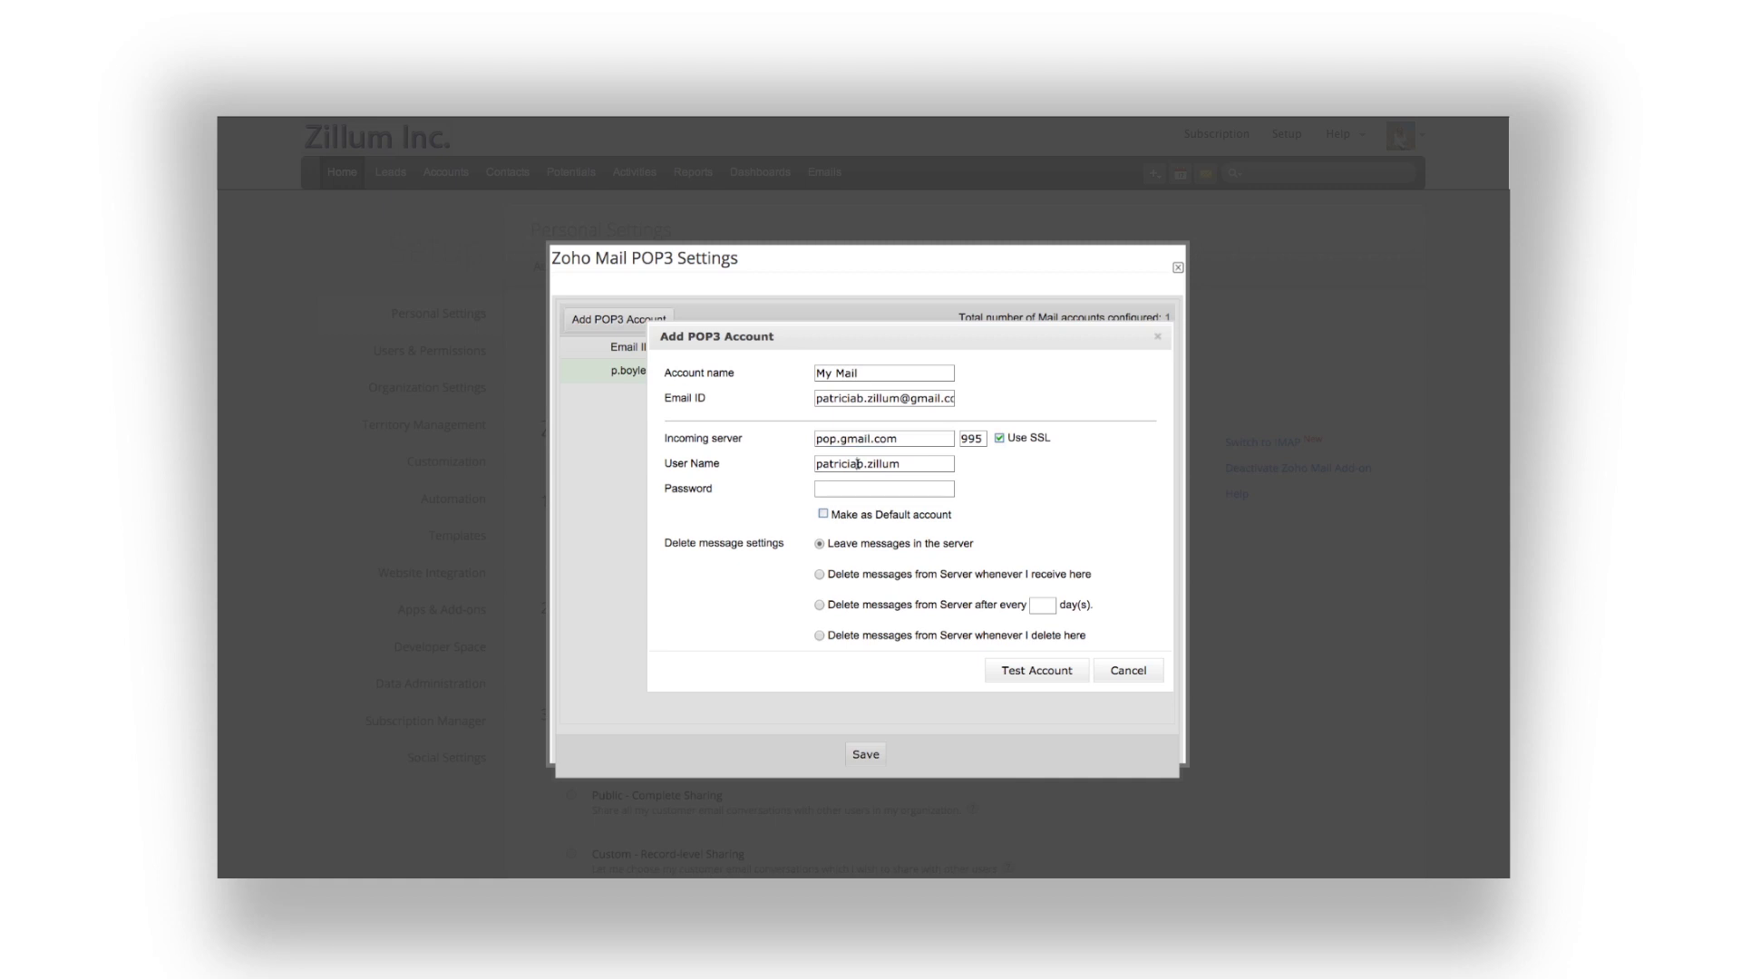
{"action": "left_click", "coordinate": [857, 463]}
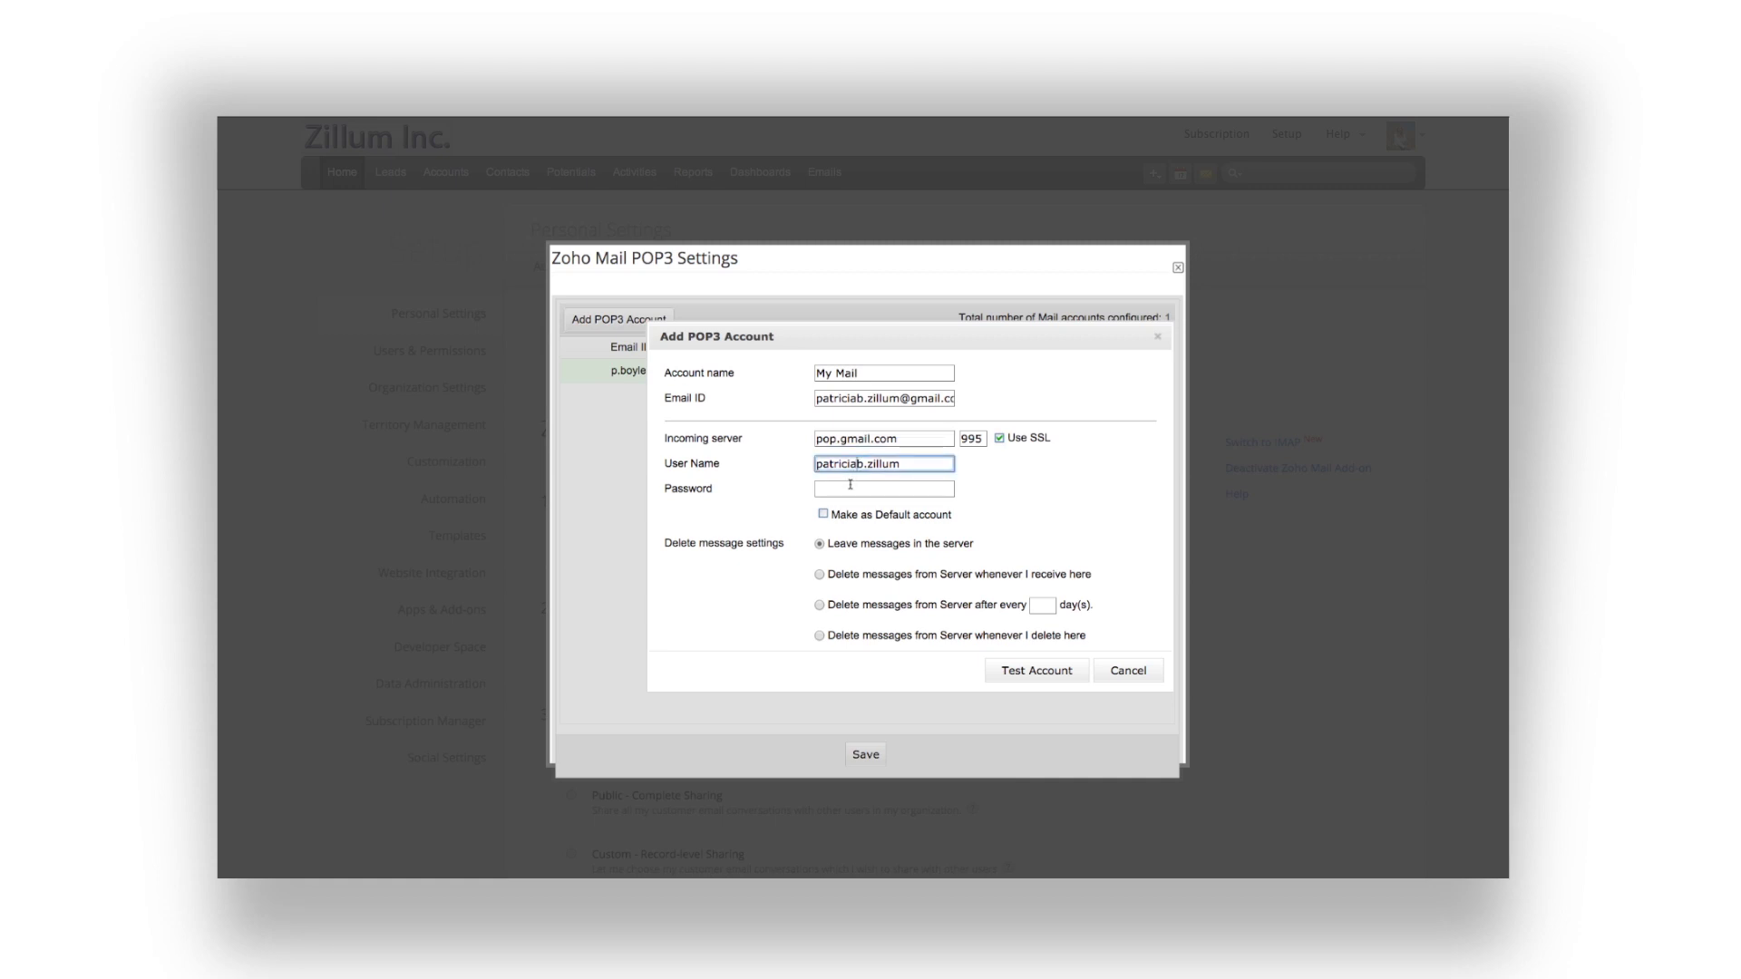
{"action": "left_click", "coordinate": [848, 487]}
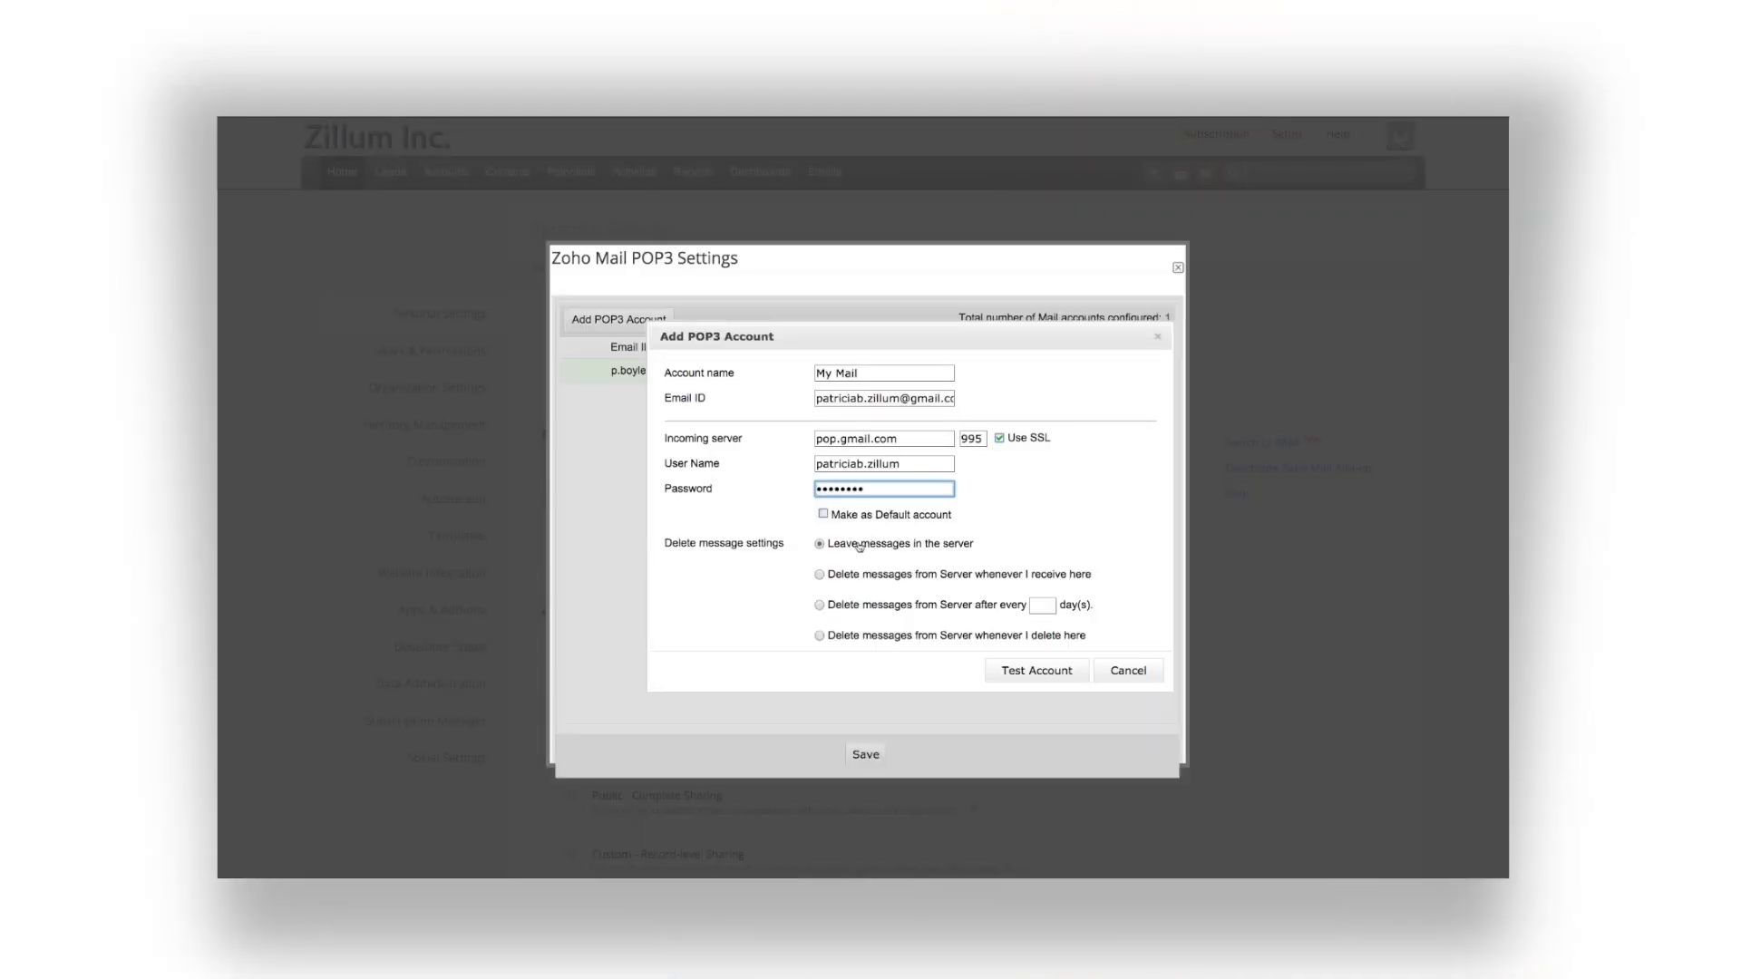
{"action": "left_click", "coordinate": [1019, 672]}
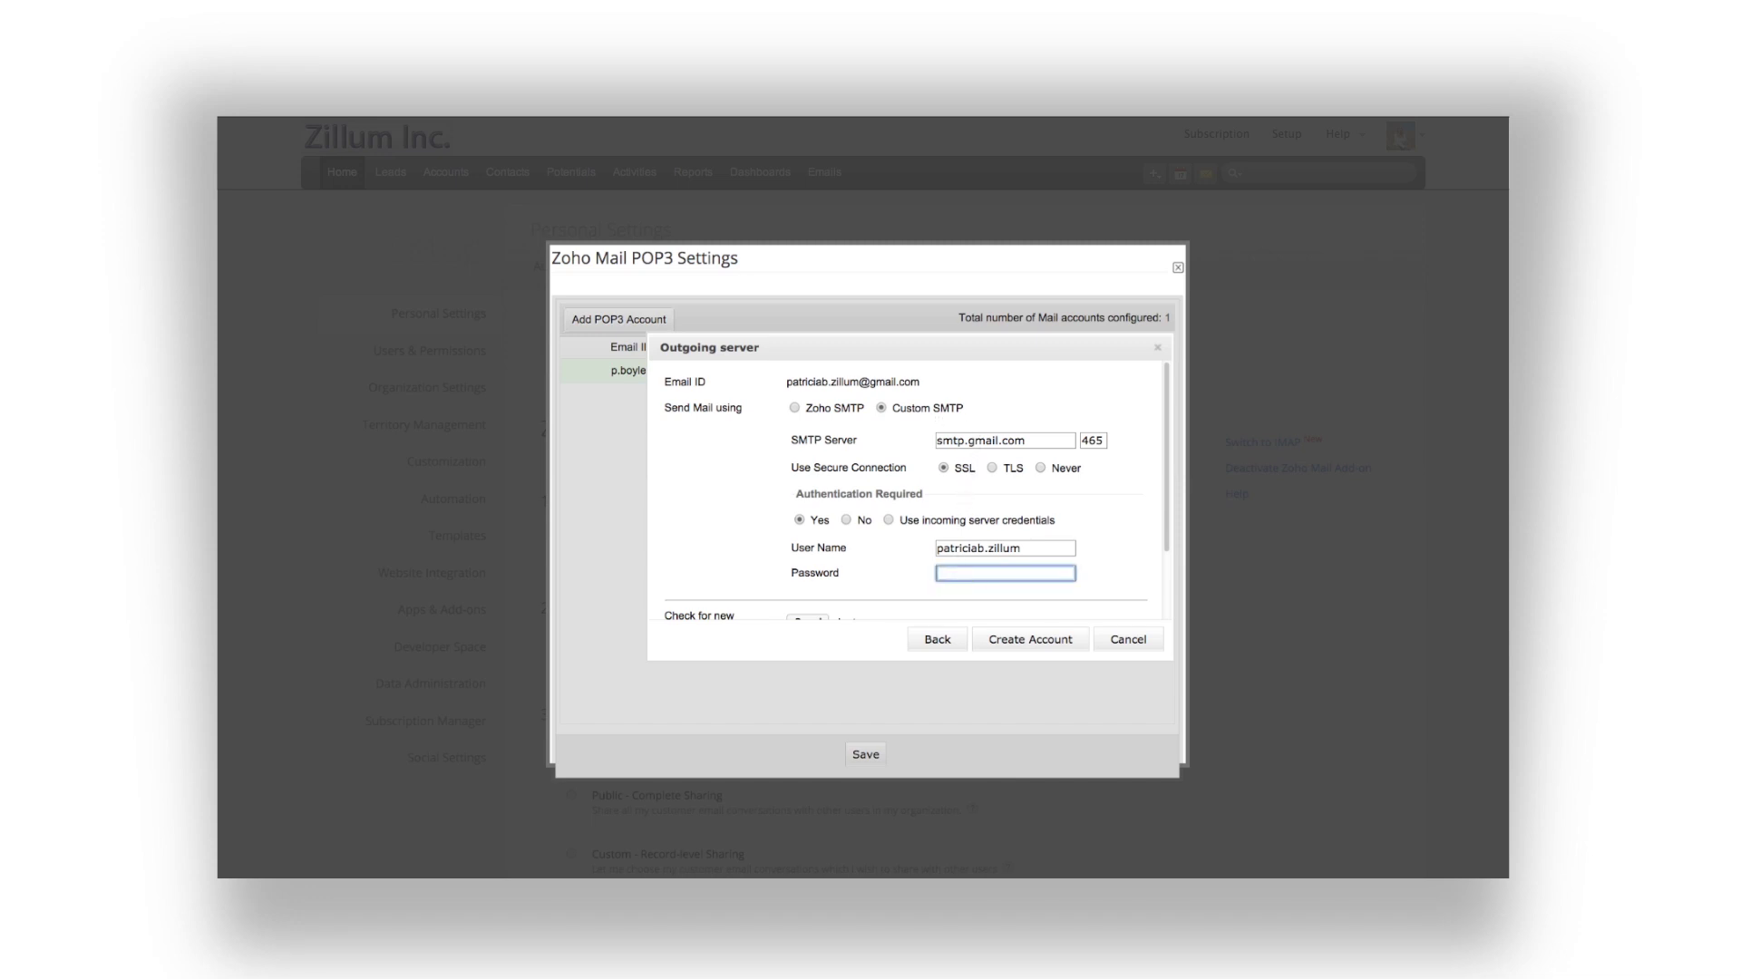
Step: Enter the SMTP password for smtp.gmail.com:465 SSL, create the account and make it the default
{"action": "type", "text": "********"}
{"action": "left_click", "coordinate": [1021, 643]}
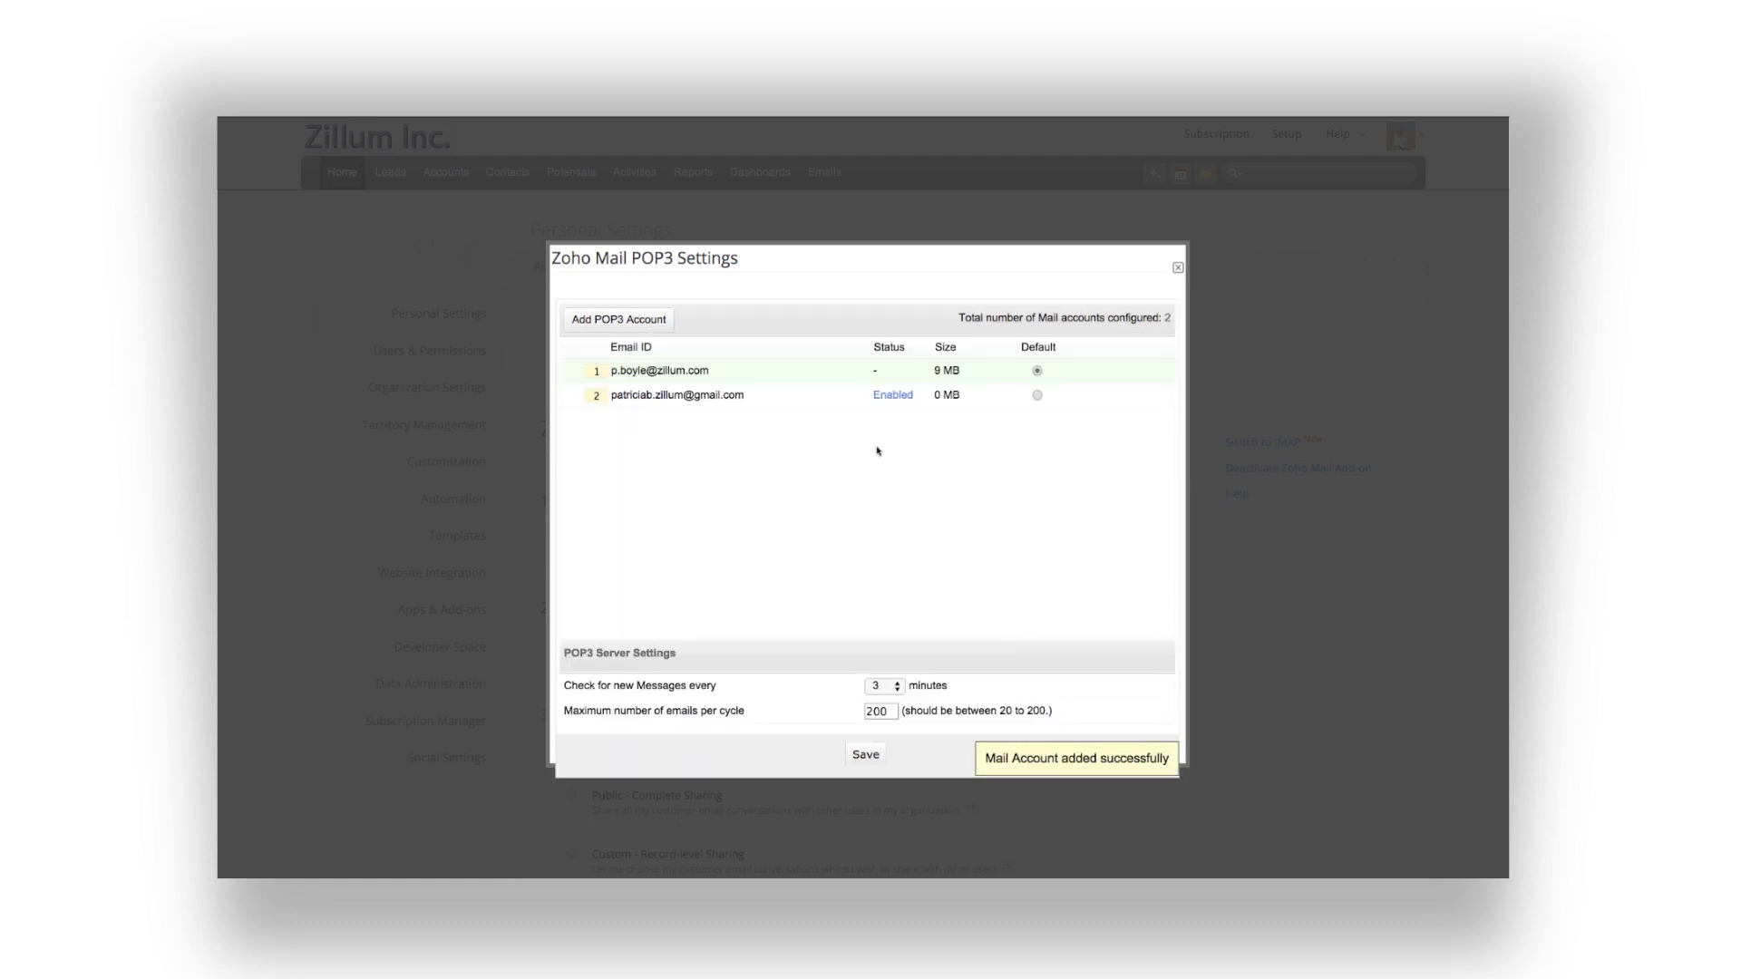
{"action": "left_click", "coordinate": [1038, 395]}
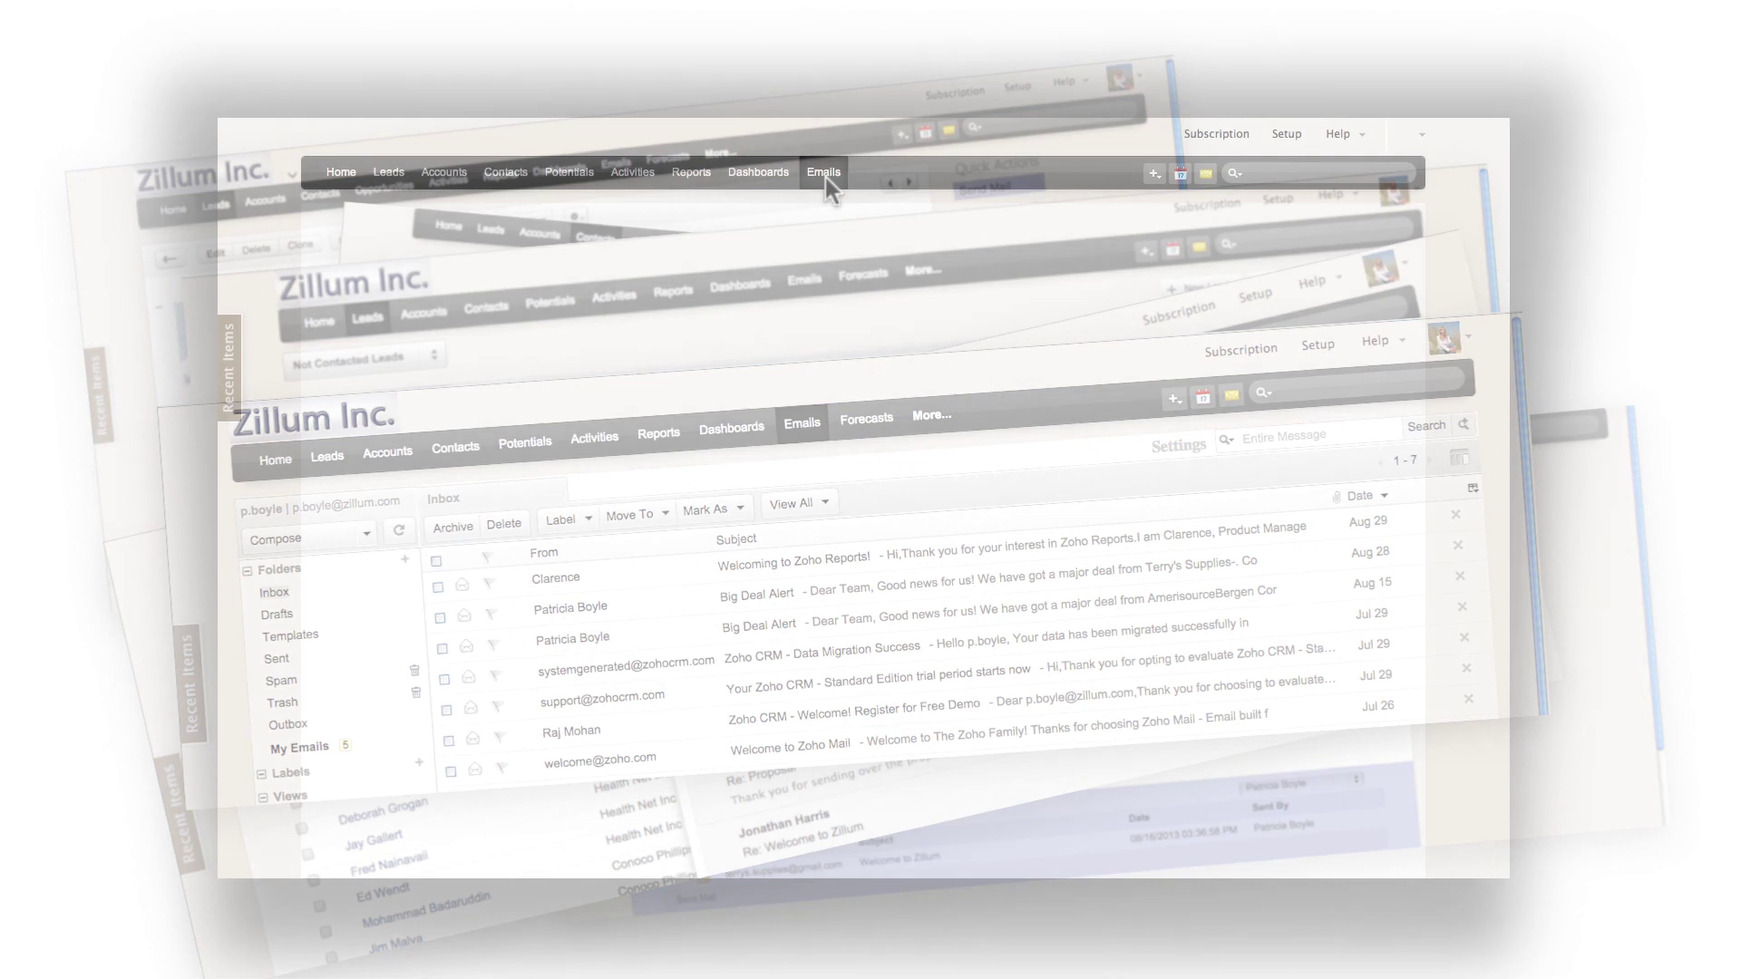
Step: View the four Gmail messages in the Emails inbox, then return to the Home dashboard
{"action": "left_click", "coordinate": [825, 175]}
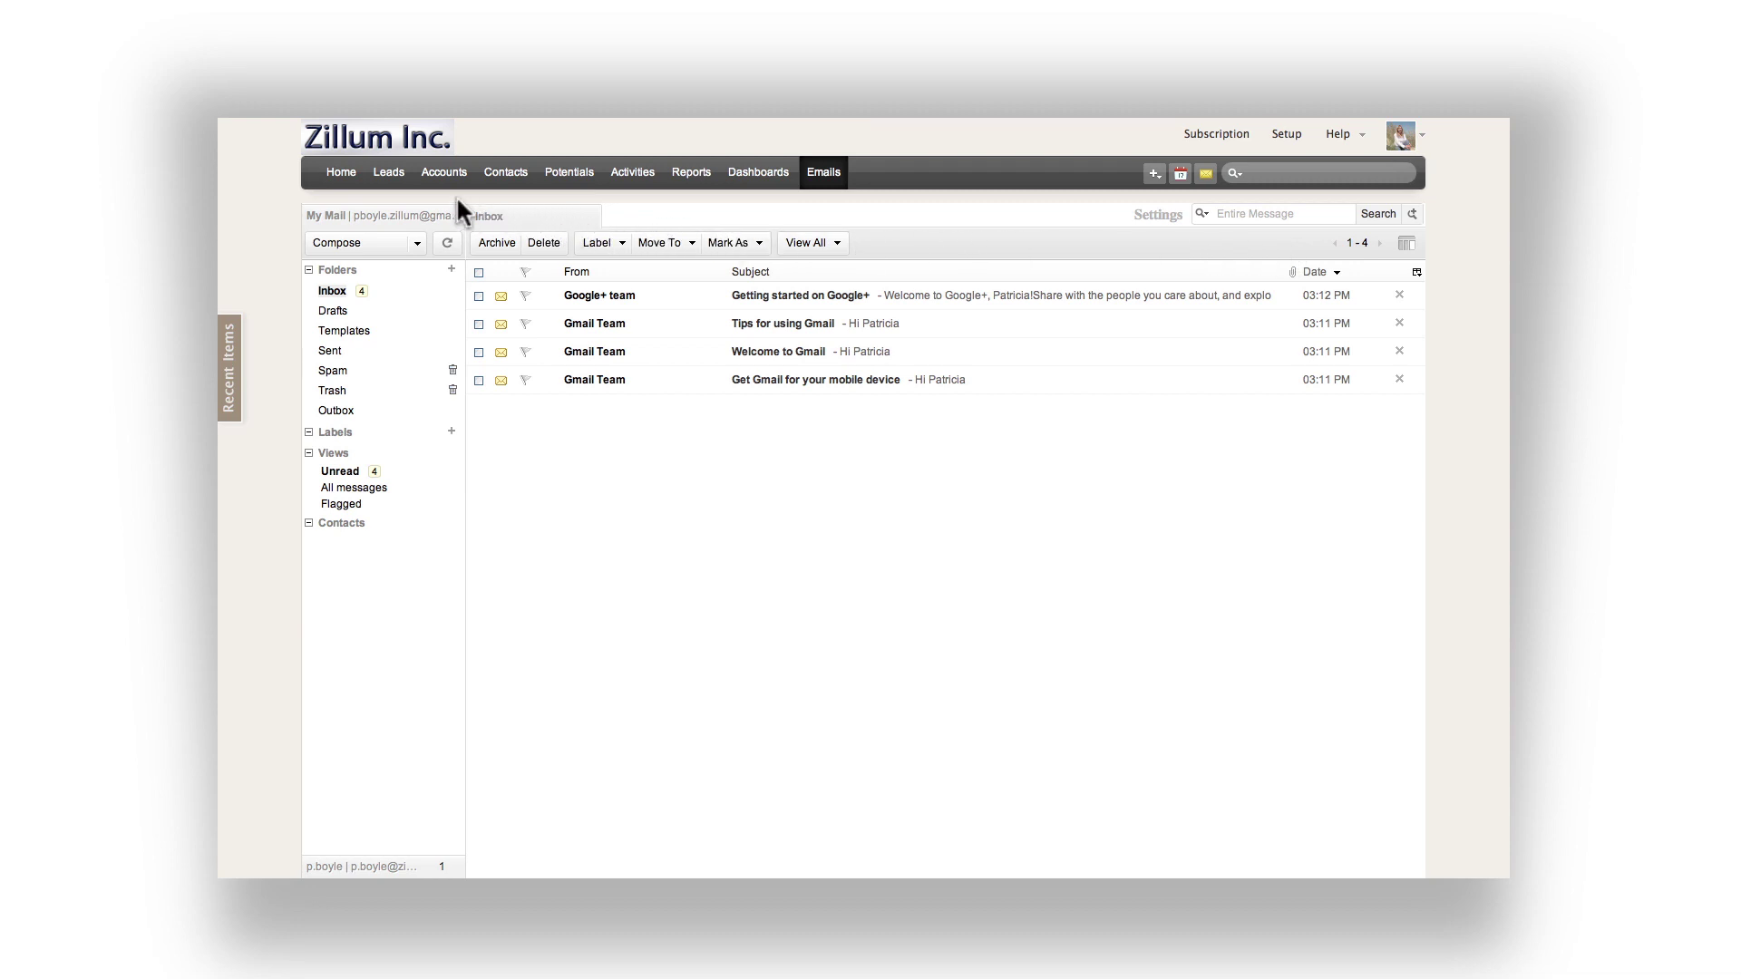
{"action": "left_click", "coordinate": [343, 176]}
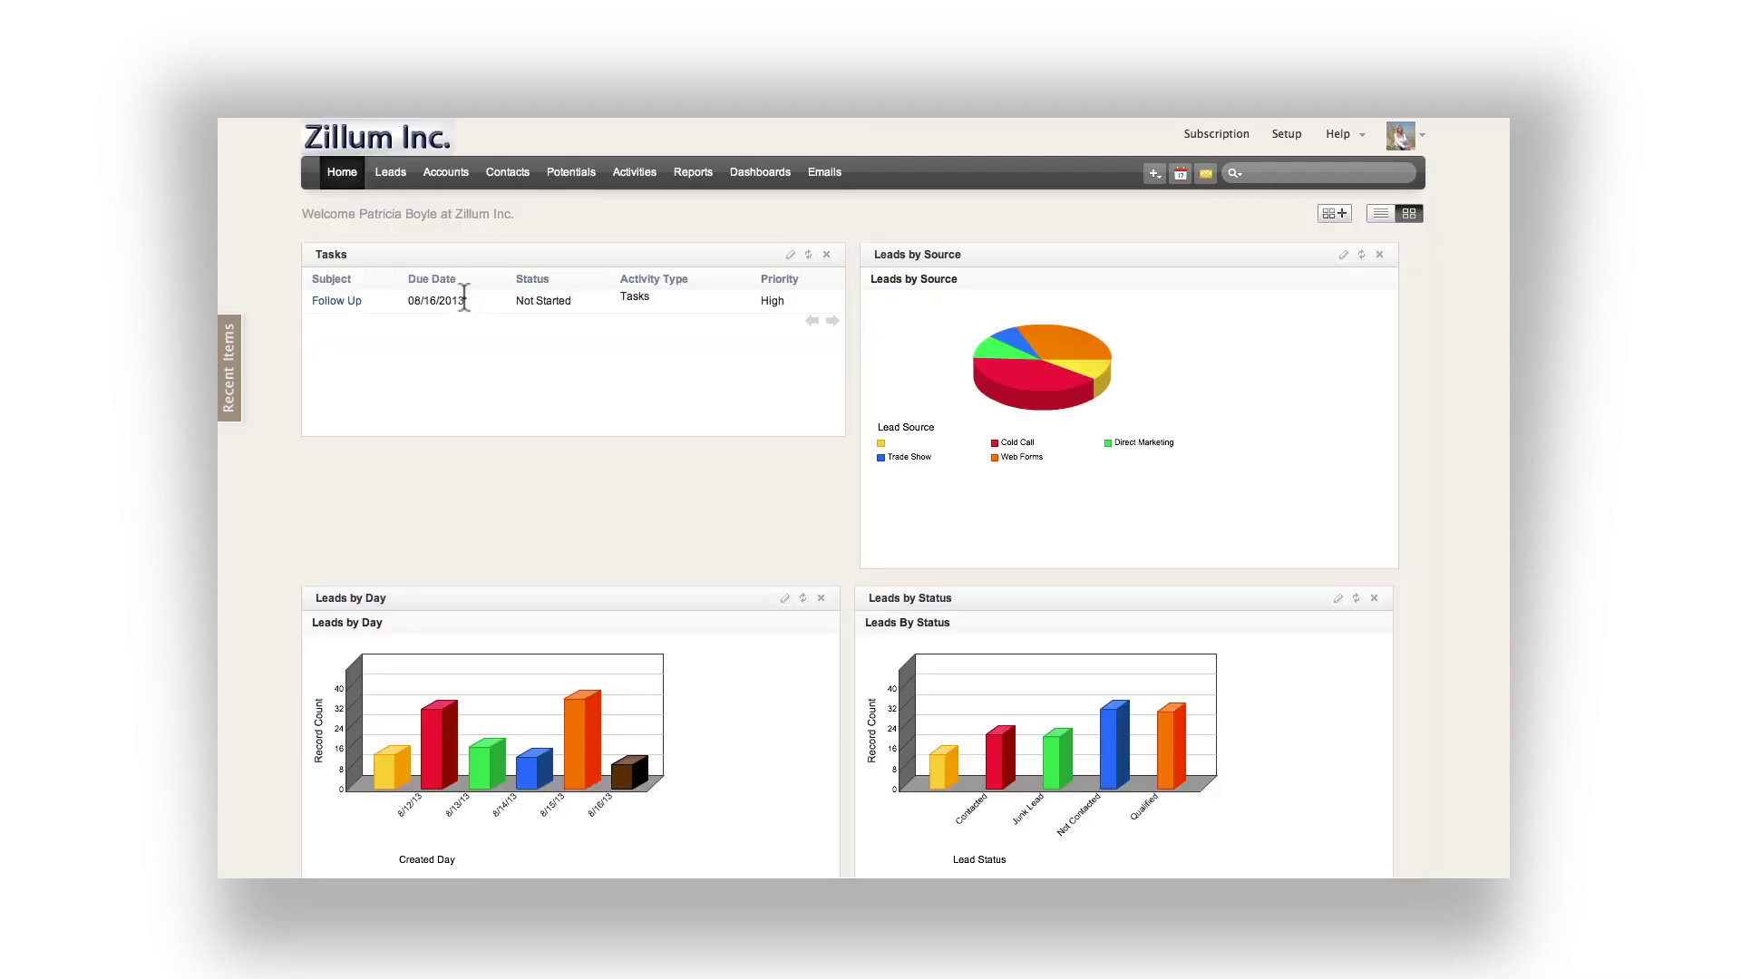
Step: Open the Follow Up task's Los Robles Regional Medical Center lead and review its details
{"action": "left_click", "coordinate": [349, 301]}
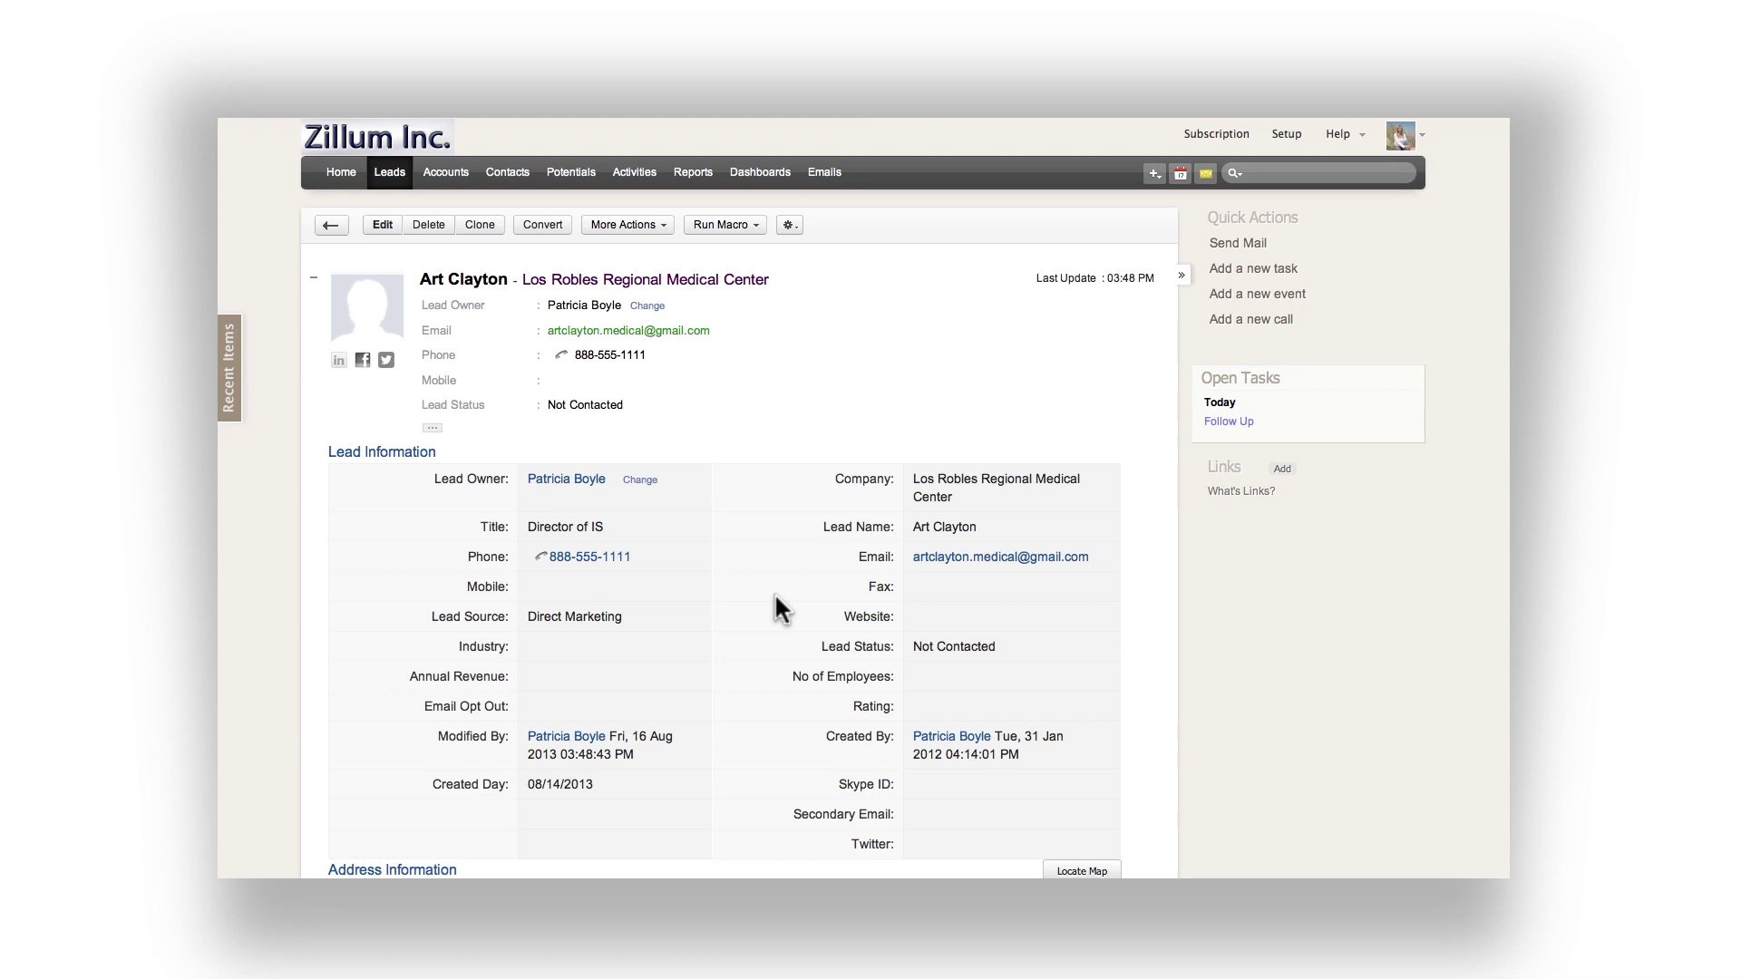
{"action": "scroll", "coordinate": [774, 591], "scroll_direction": "down", "scroll_amount": 5}
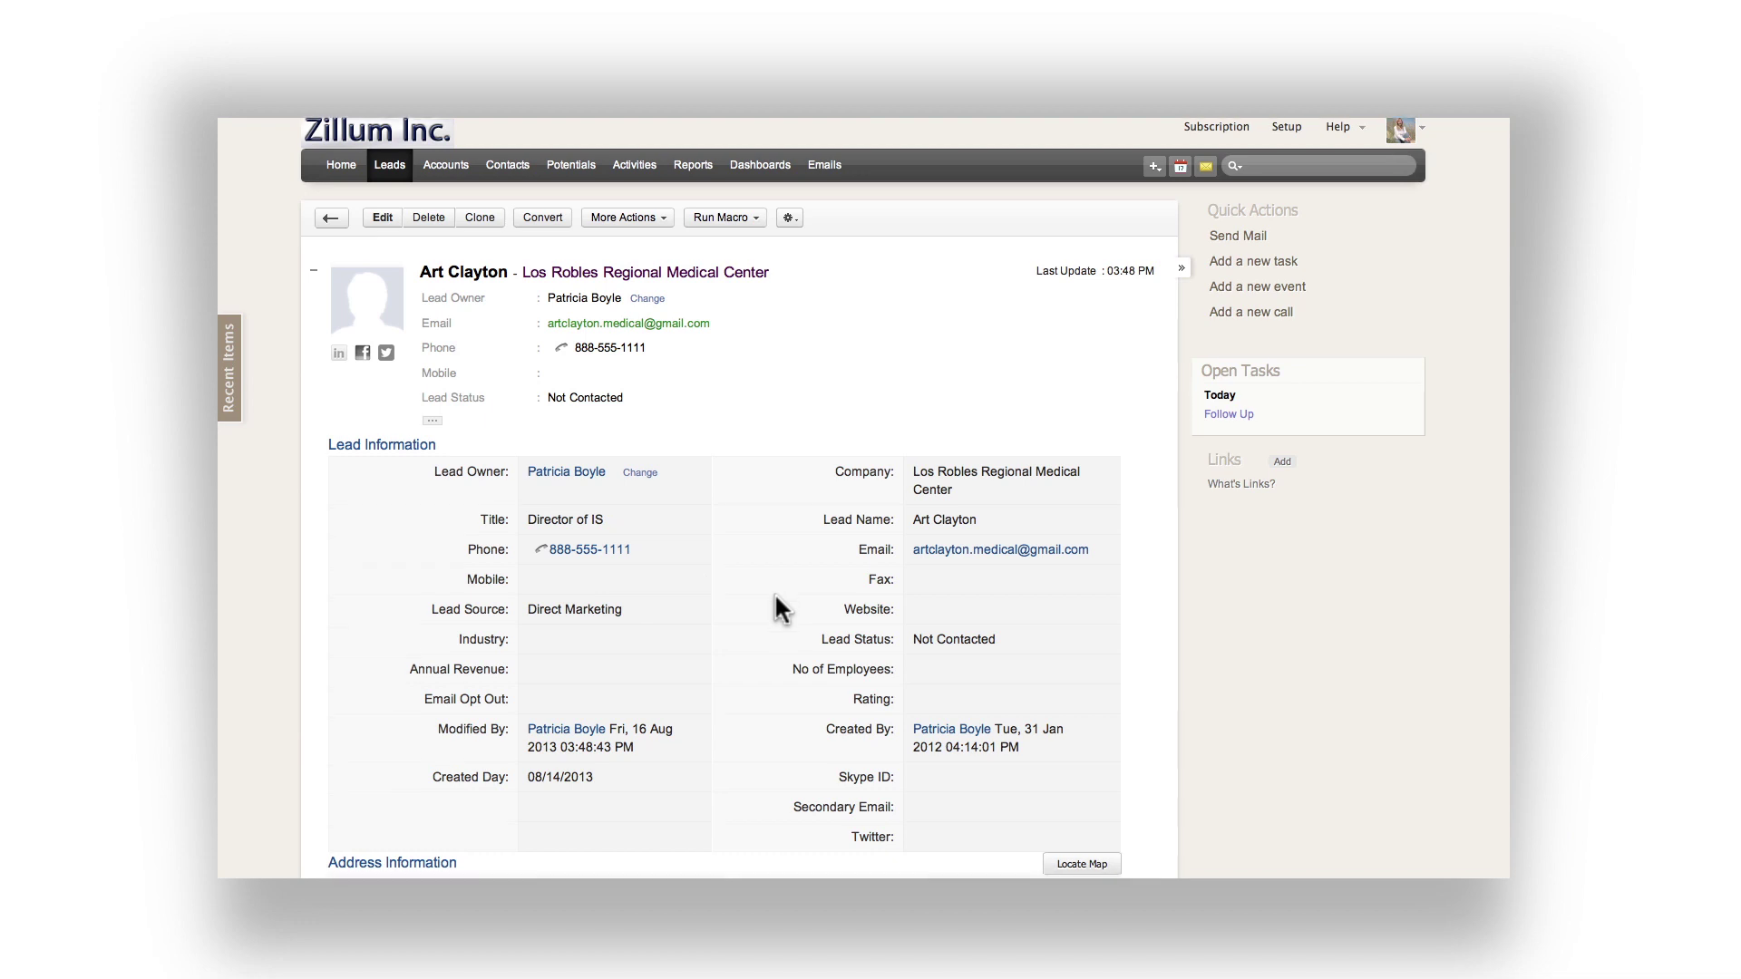
{"action": "scroll", "coordinate": [774, 592], "scroll_direction": "down", "scroll_amount": 4}
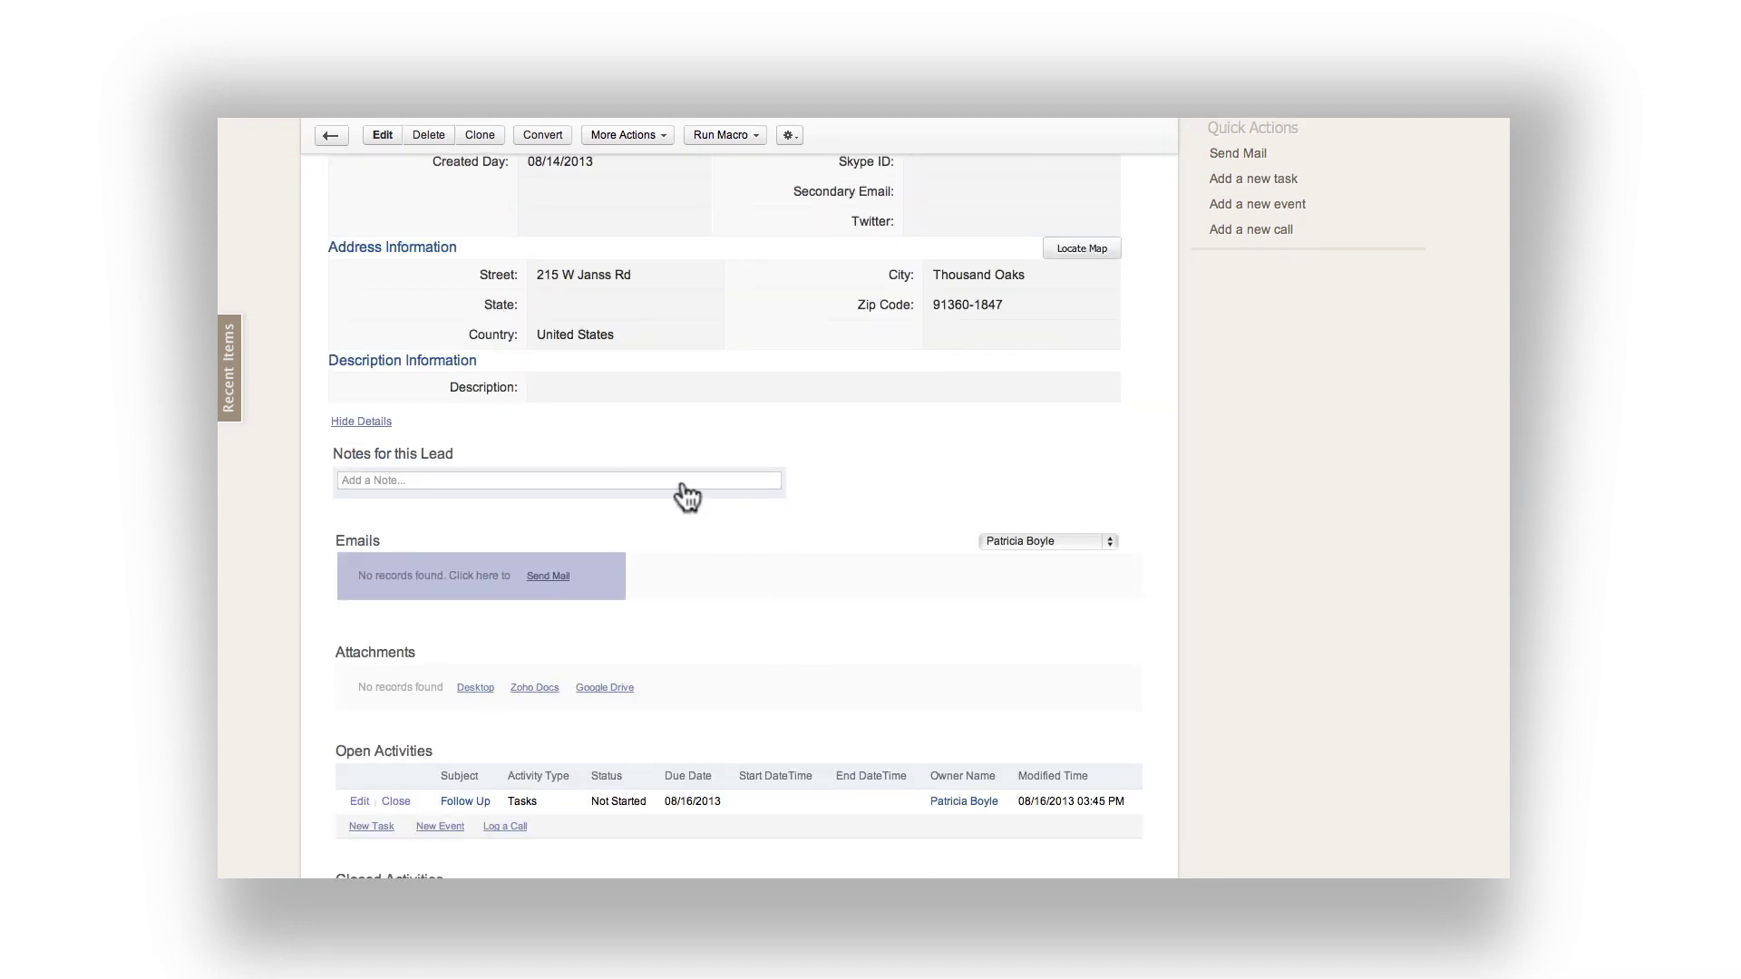
Step: Send the lead the Welcome! template email, 'Welcome to Zillum', with Product Brochure.pdf attached
{"action": "left_click", "coordinate": [1238, 155]}
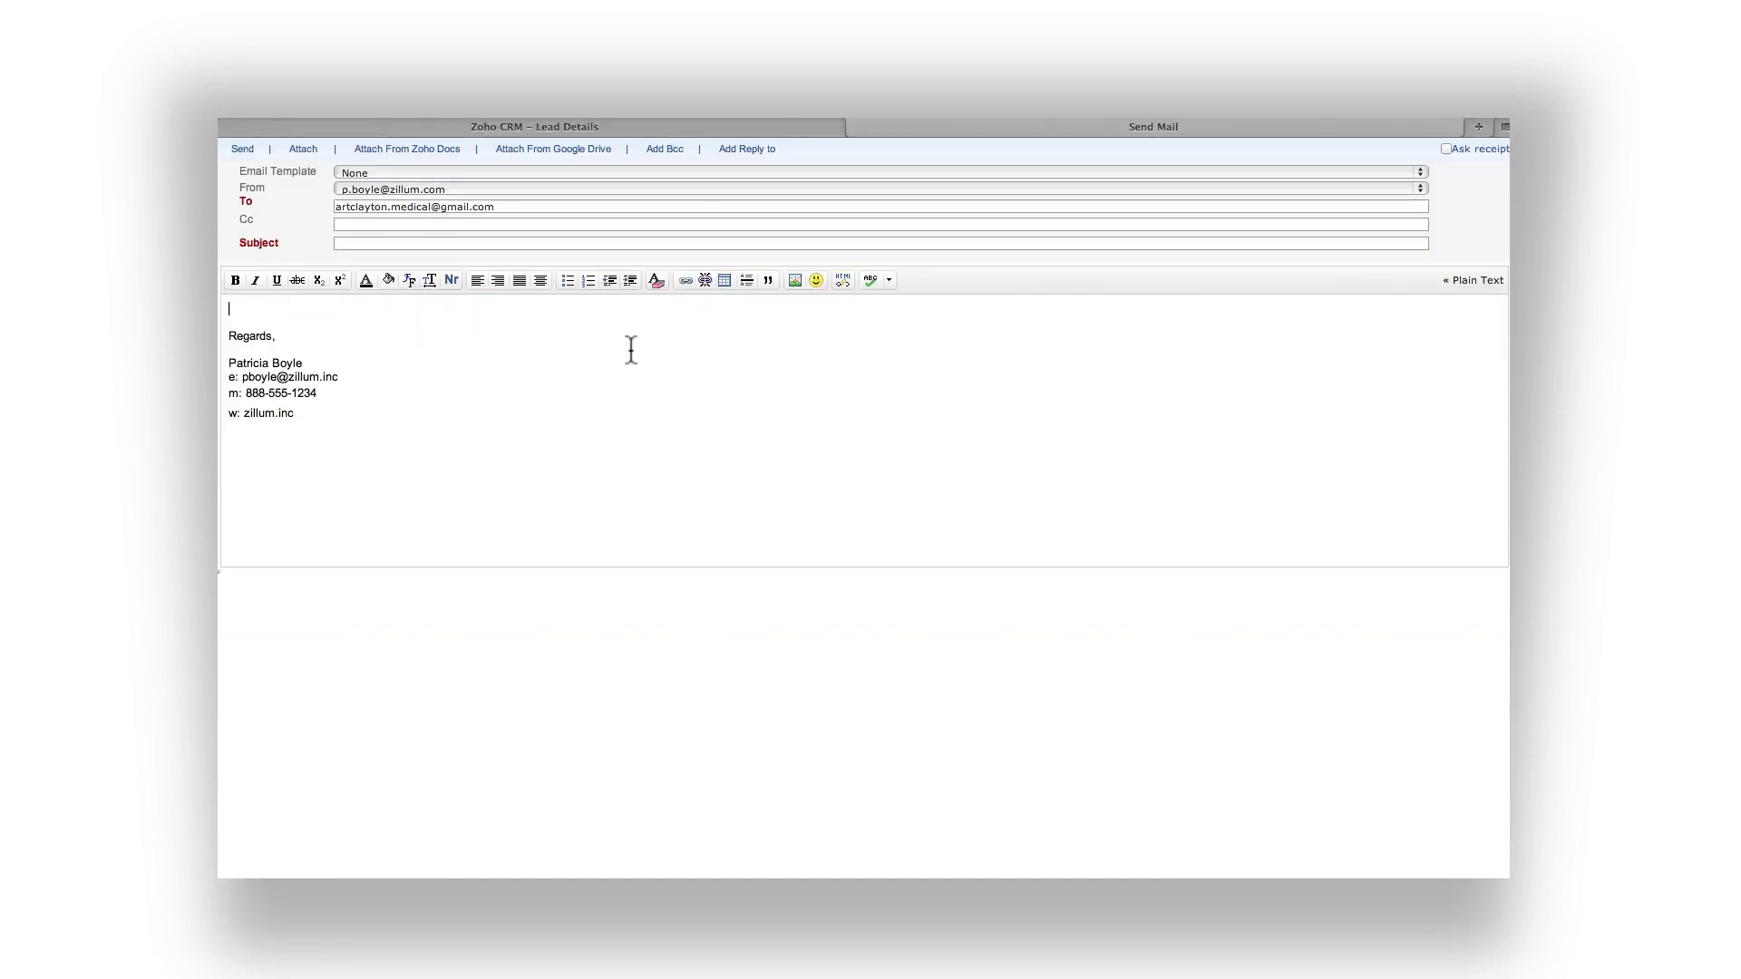
{"action": "left_click", "coordinate": [583, 171]}
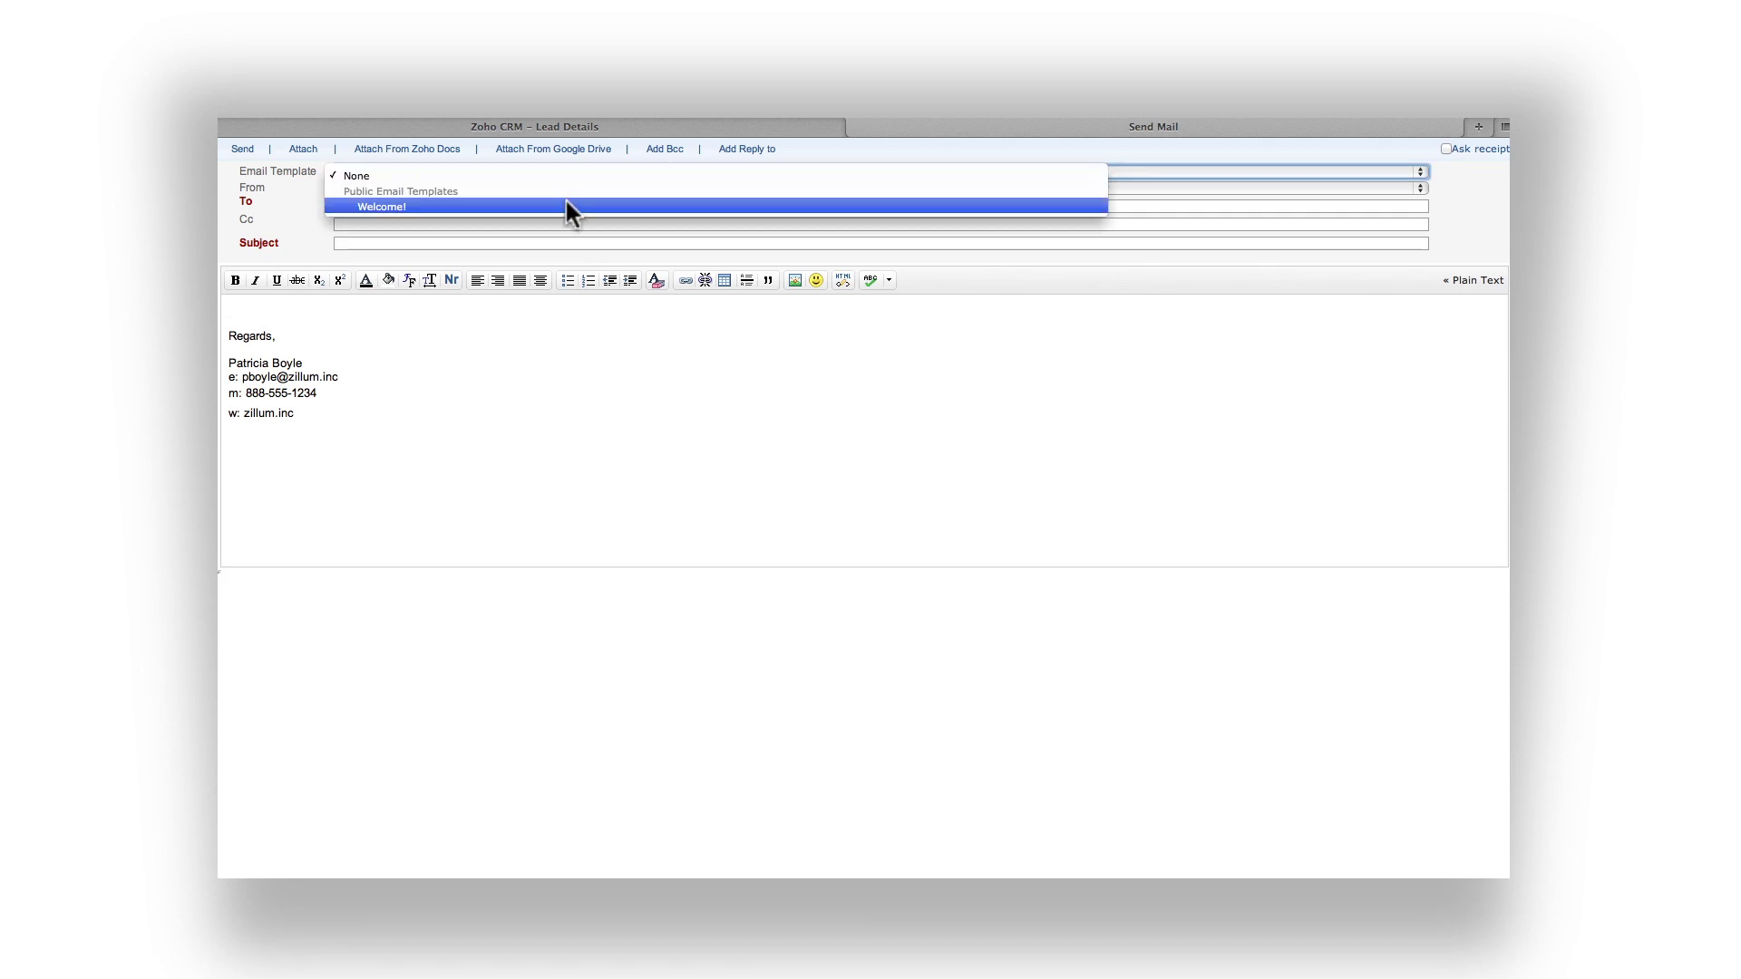
{"action": "left_click", "coordinate": [566, 205]}
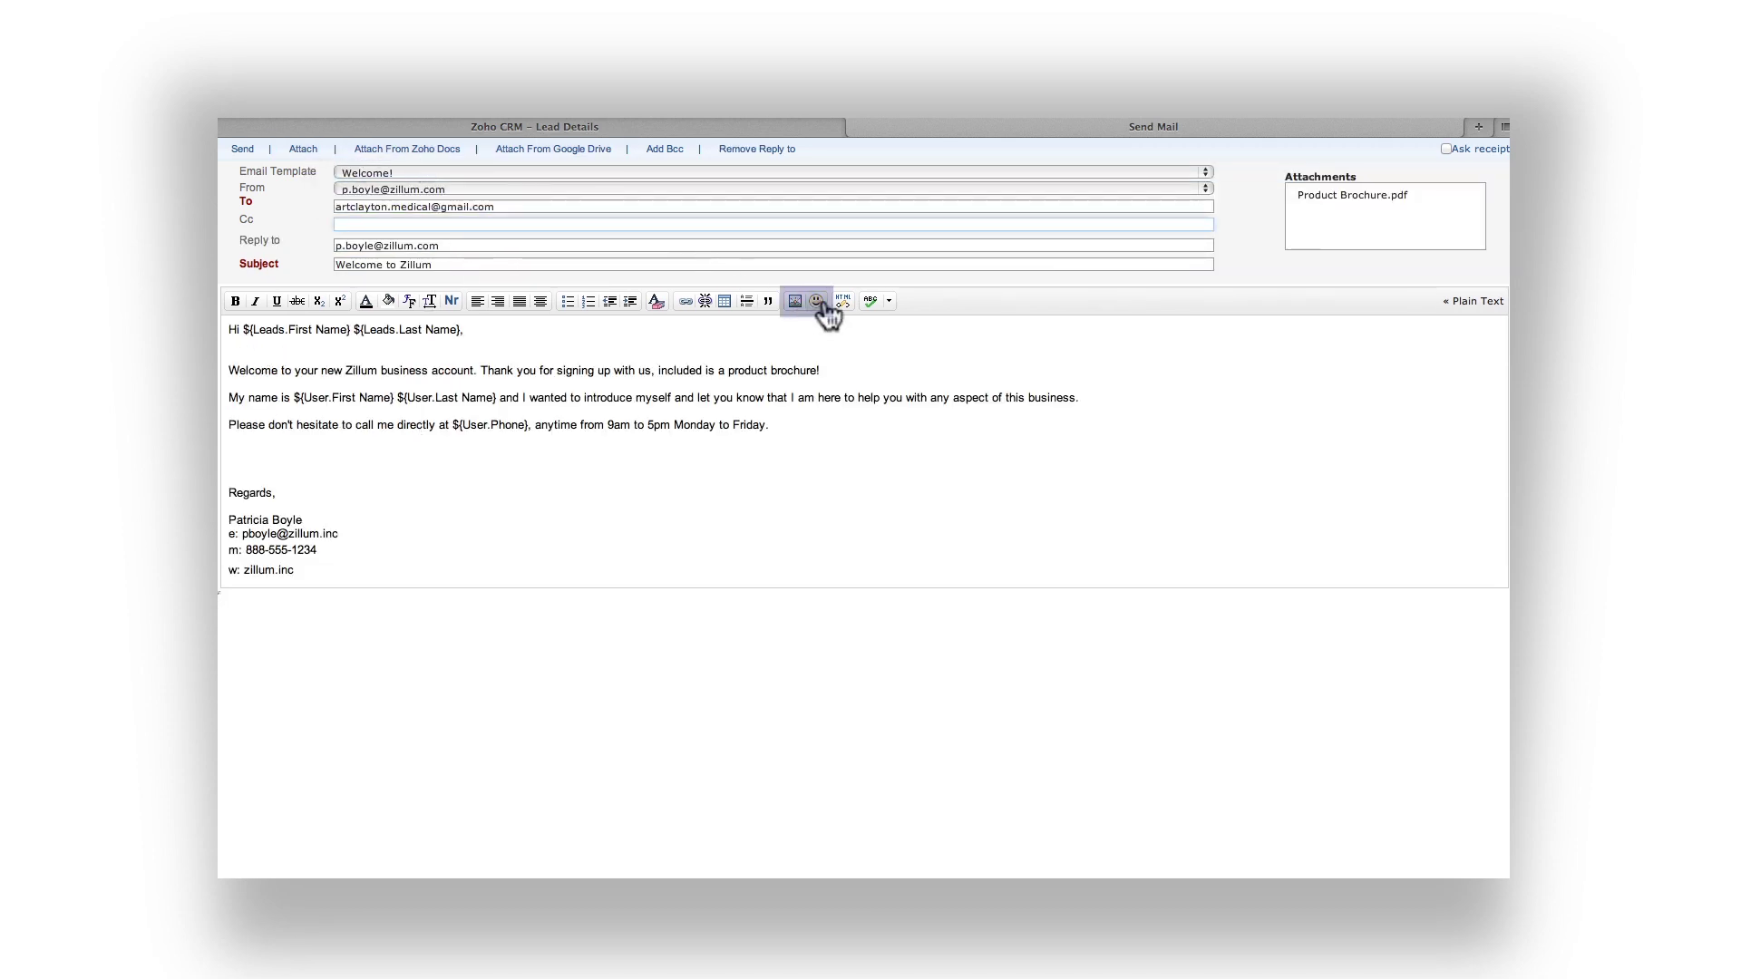
{"action": "left_click", "coordinate": [246, 150]}
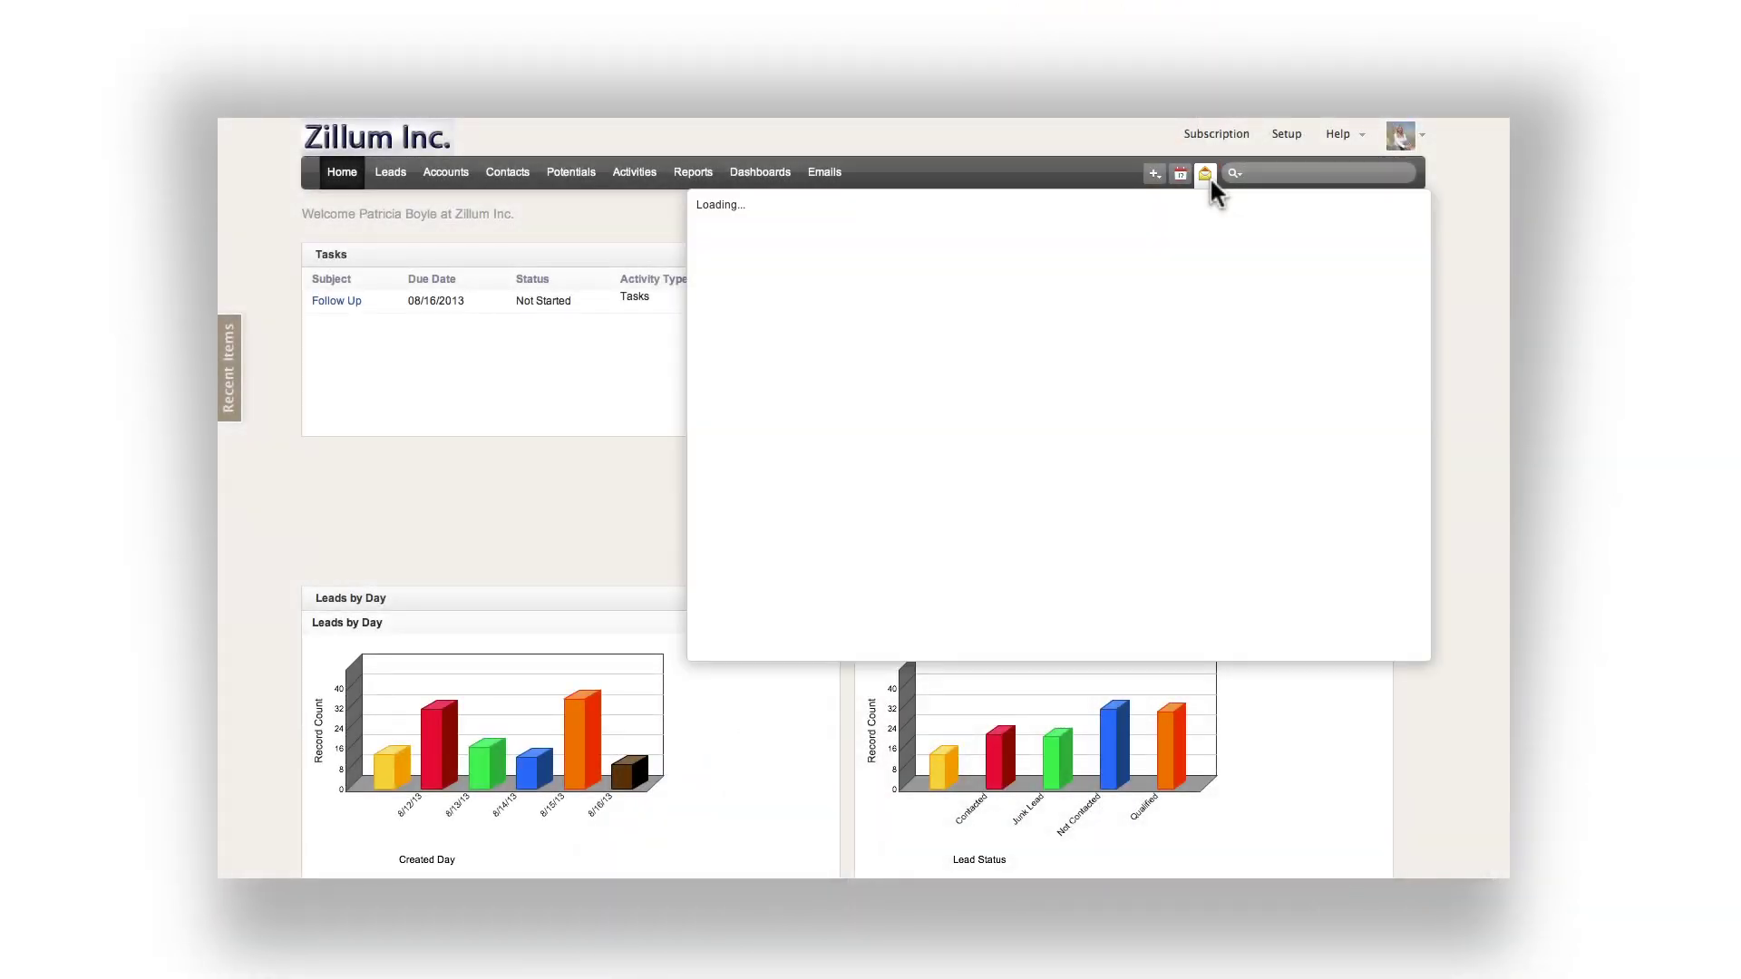
Step: Reply to 'Re: Welcome to Zillum' with a greeting and 'I am available tomorrow morning.'
{"action": "left_click", "coordinate": [893, 250]}
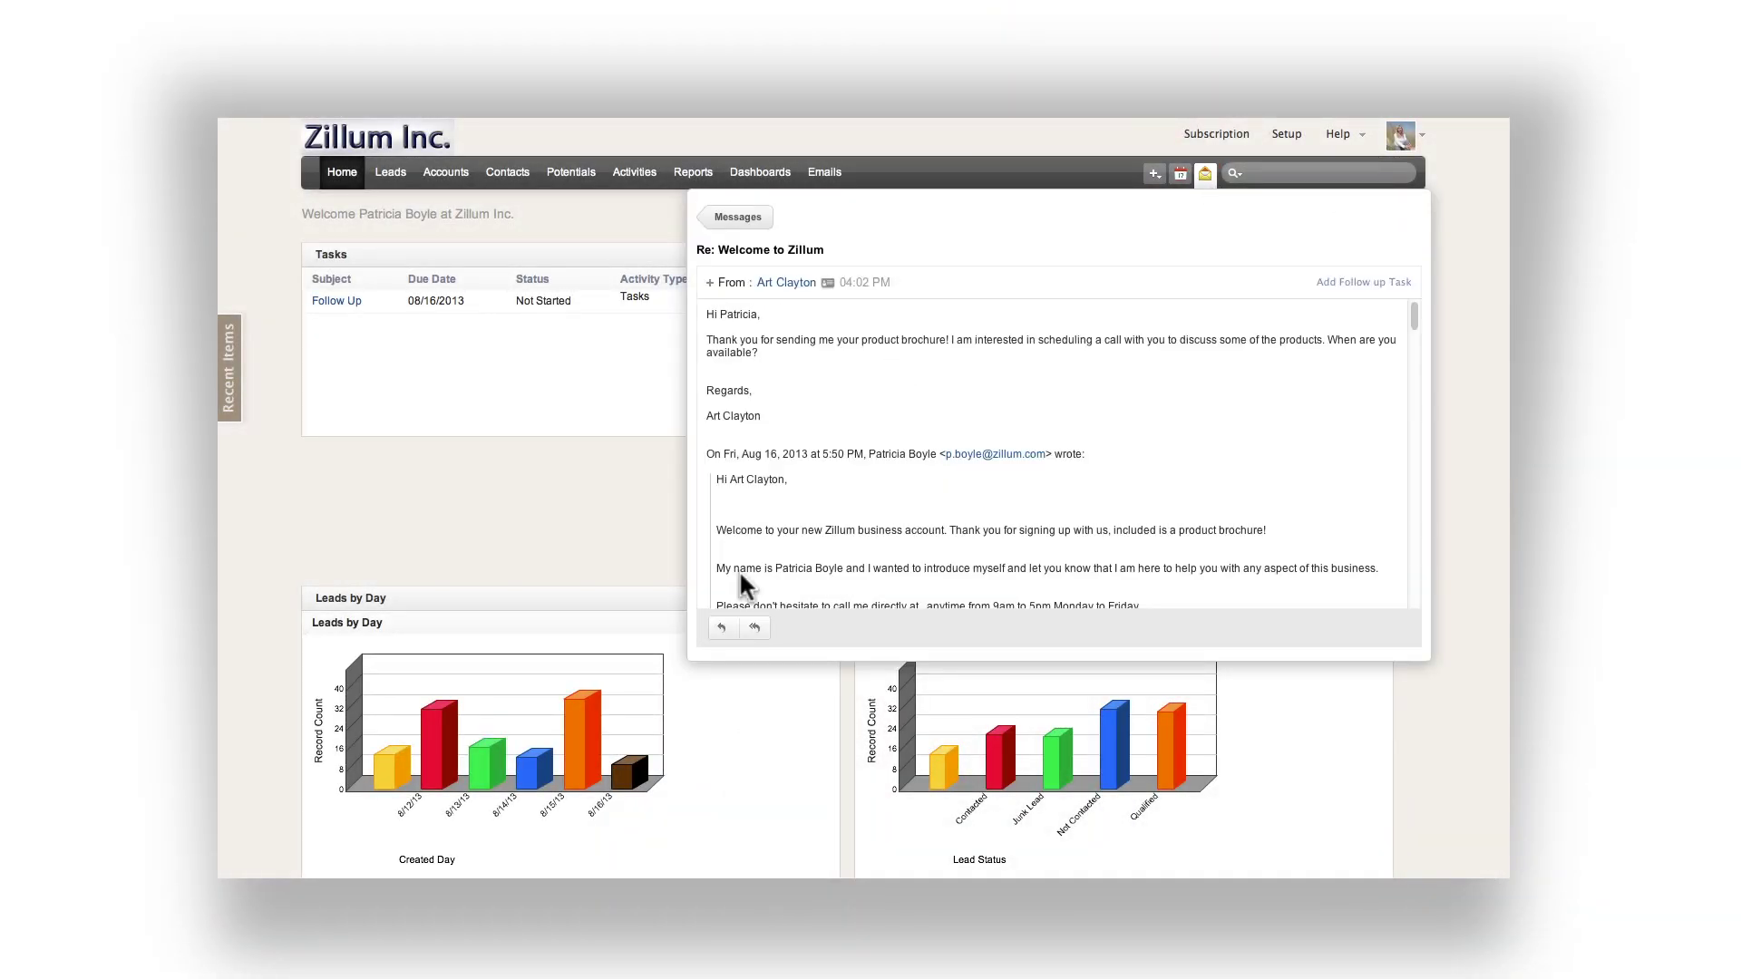
{"action": "left_click", "coordinate": [722, 627]}
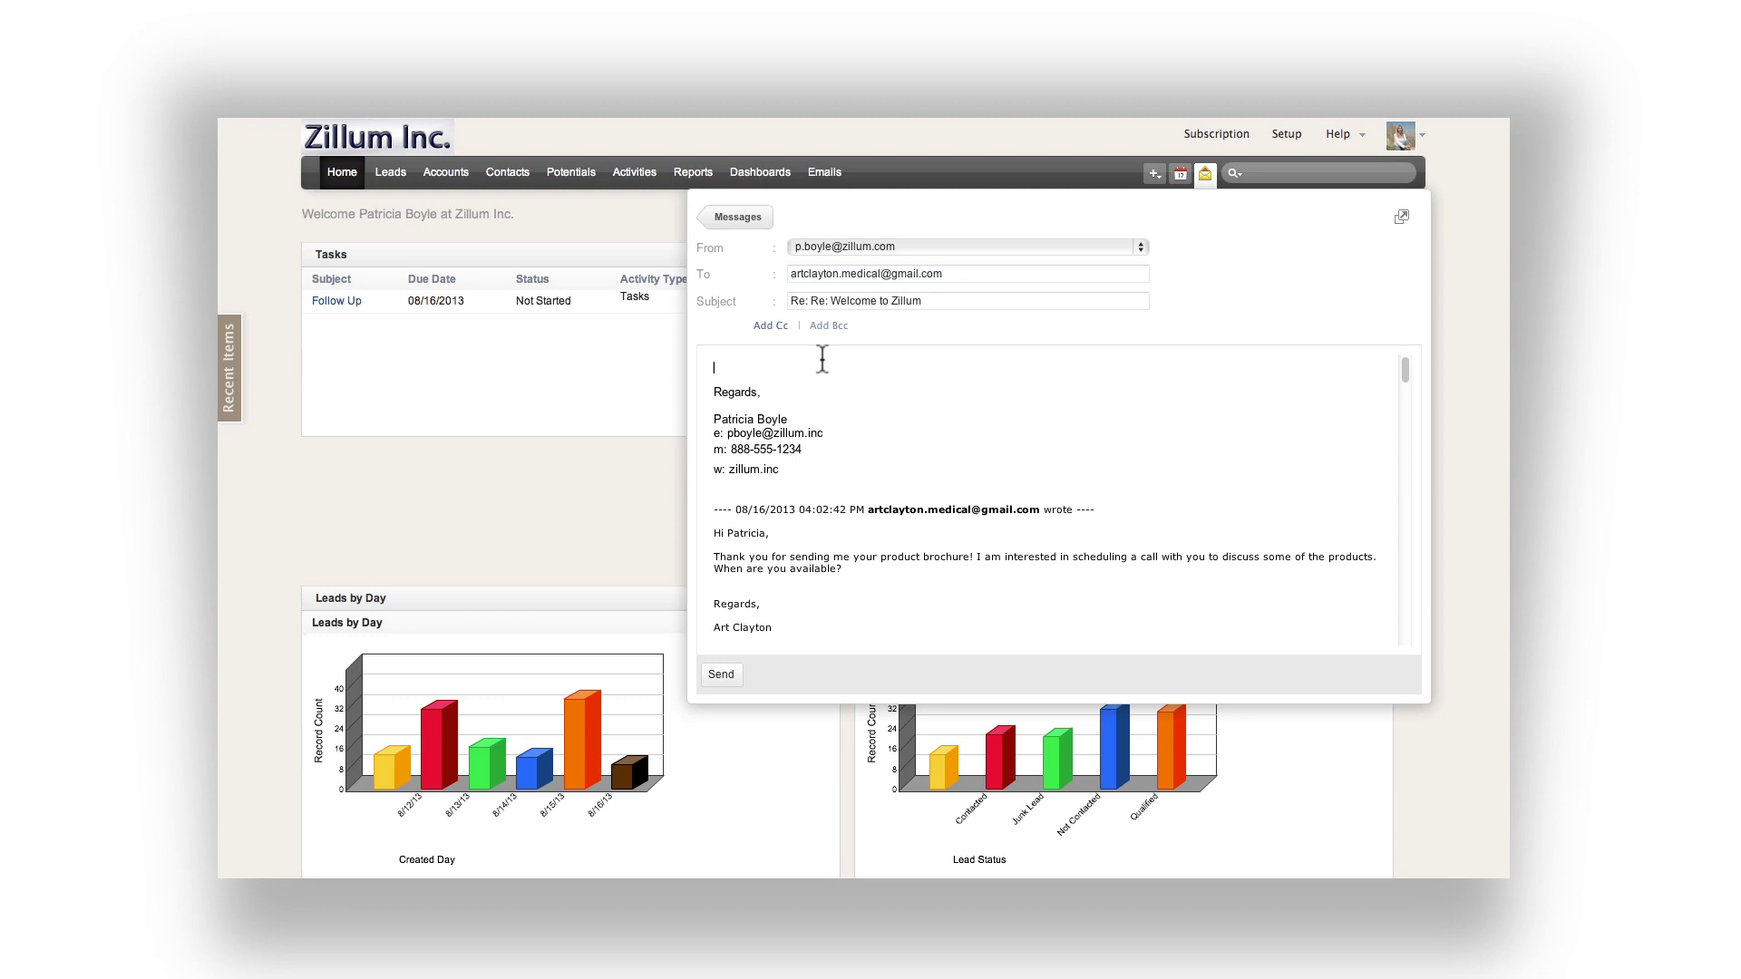
{"action": "type", "text": "Art,"}
{"action": "key", "text": "Return"}
{"action": "type", "text": "I am available tomor"}
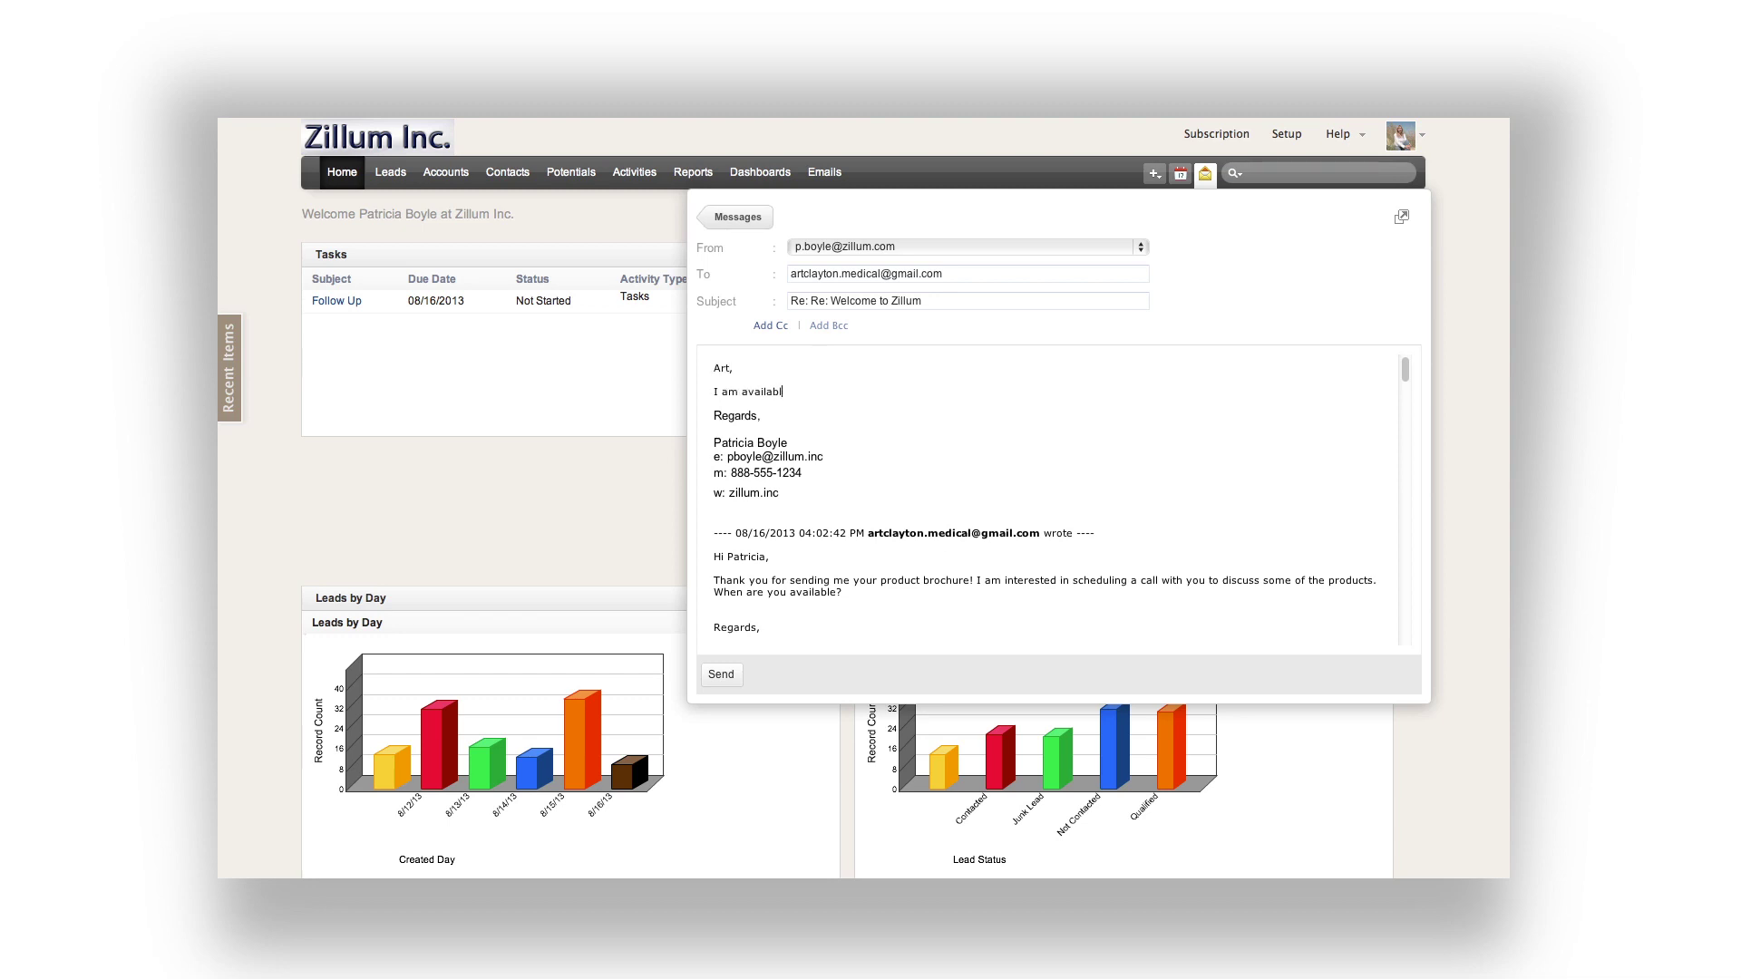
{"action": "type", "text": "row morning."}
{"action": "left_click", "coordinate": [721, 674]}
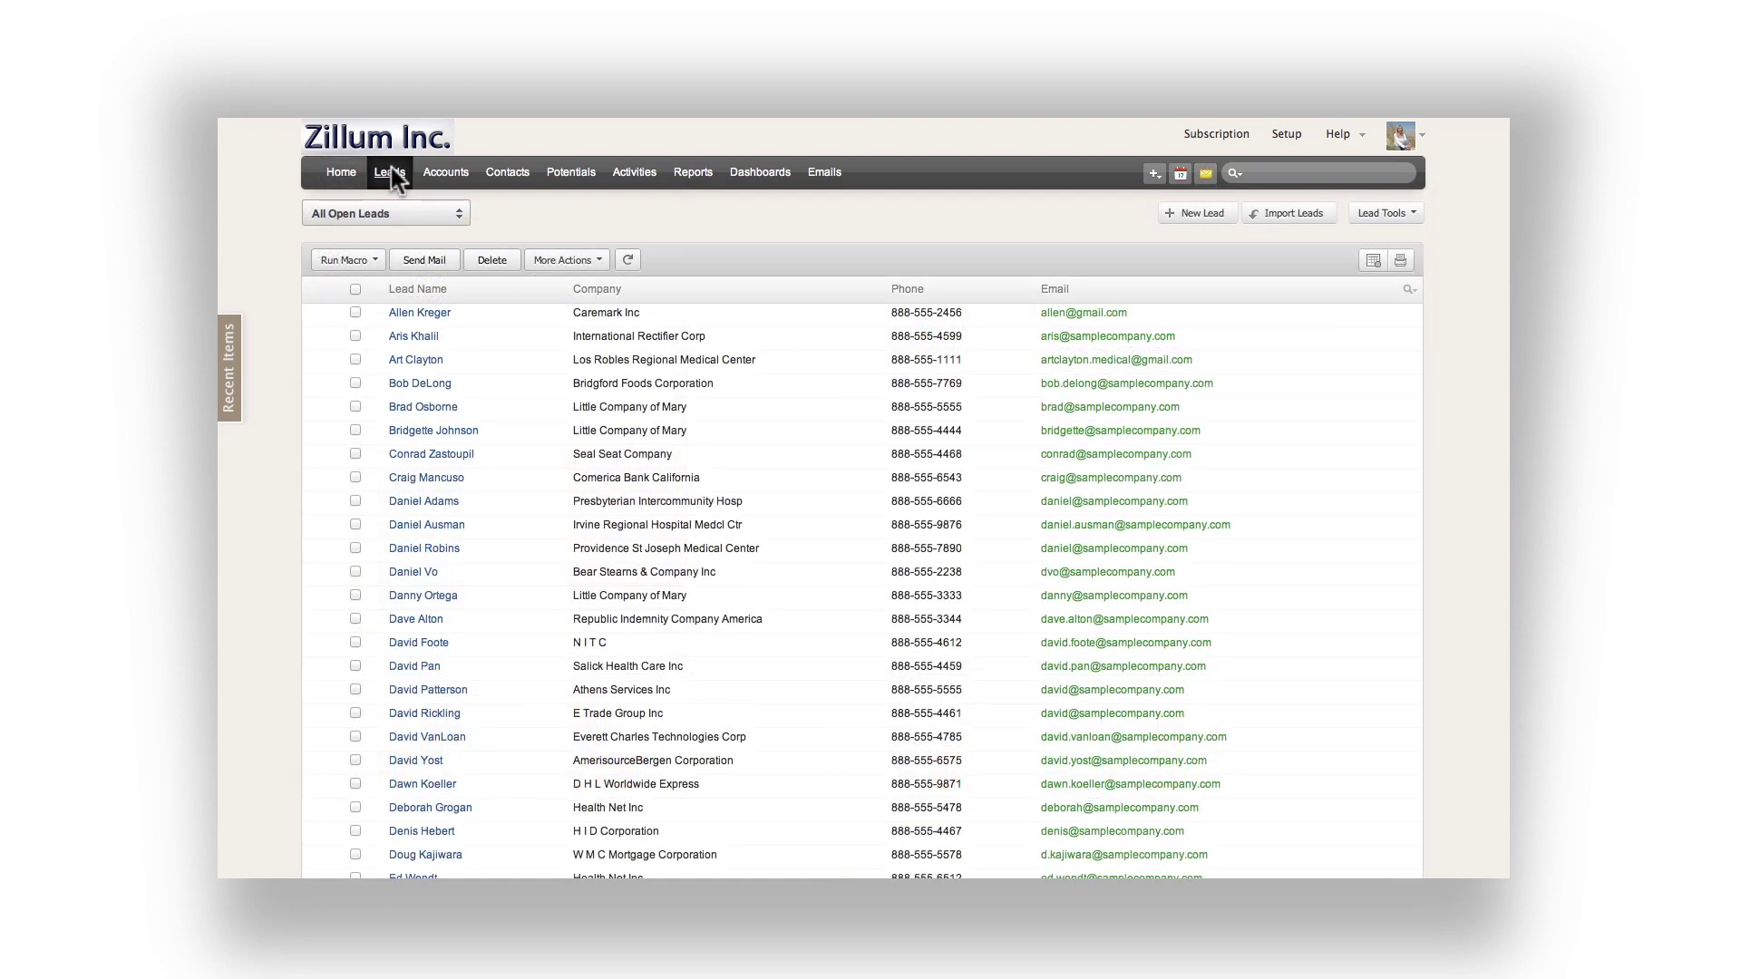
Step: Open the lead from Leads and confirm the welcome email and reply appear under Emails
{"action": "left_click", "coordinate": [432, 361]}
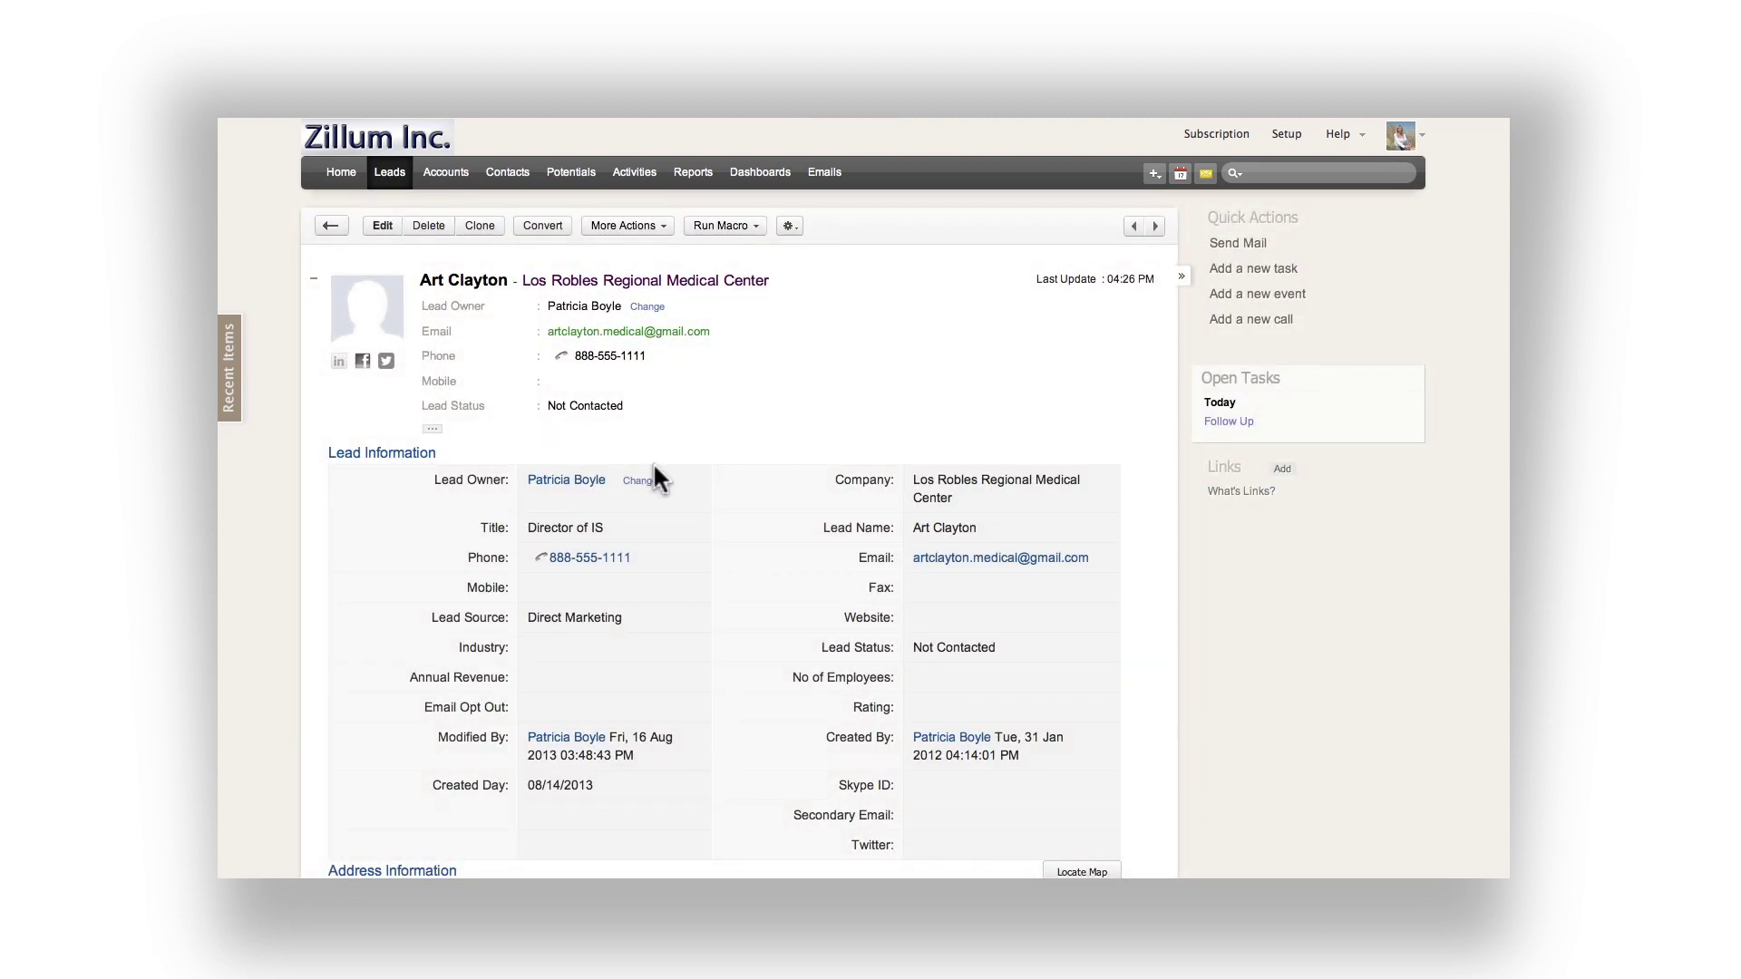
{"action": "scroll", "coordinate": [721, 535], "scroll_direction": "down", "scroll_amount": 5}
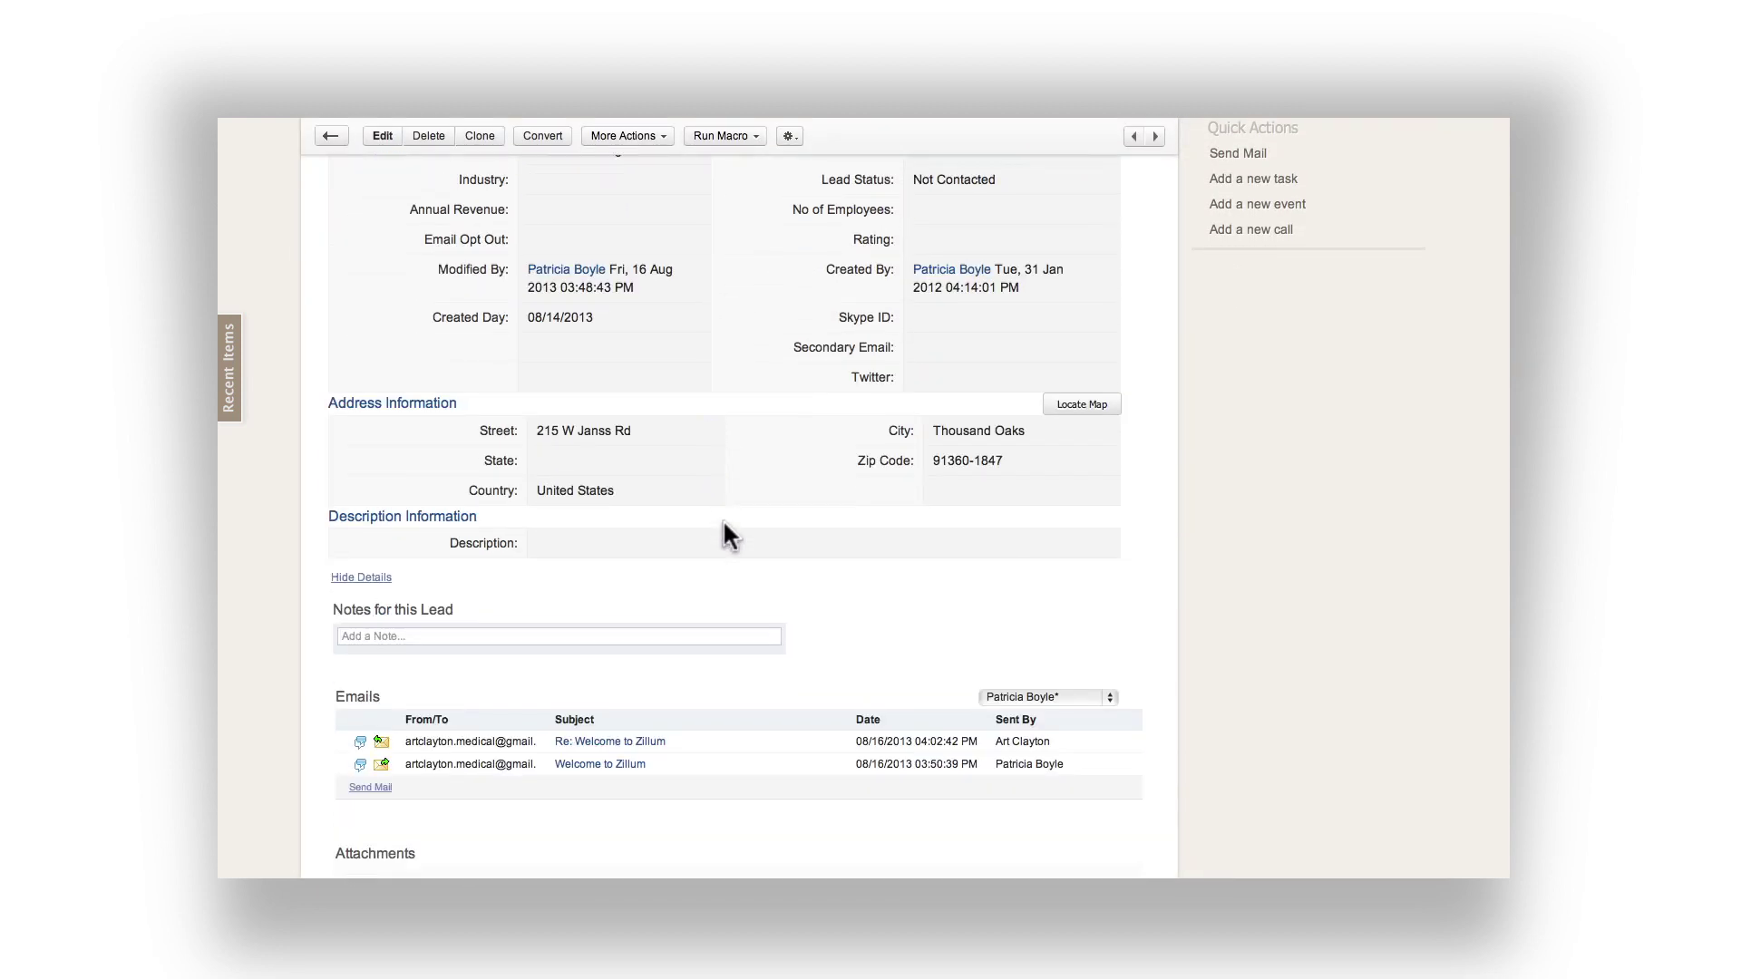
{"action": "scroll", "coordinate": [723, 523], "scroll_direction": "down", "scroll_amount": 2}
{"action": "left_click", "coordinate": [1042, 509]}
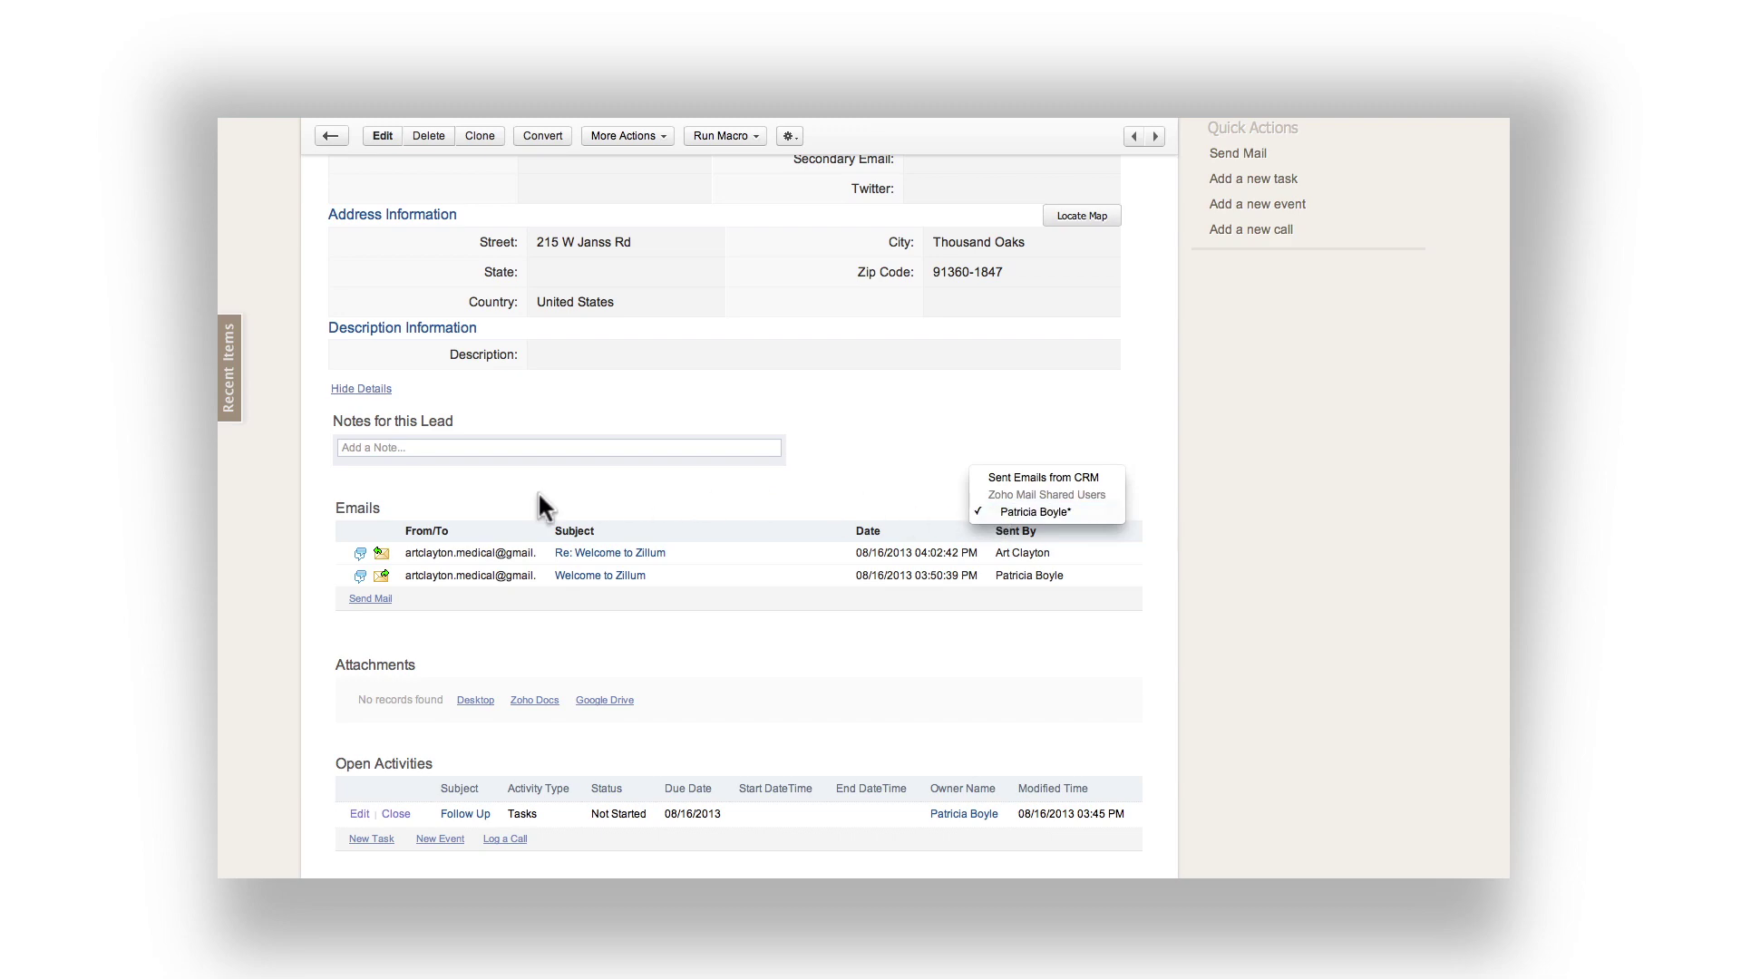
{"action": "left_click", "coordinate": [359, 549]}
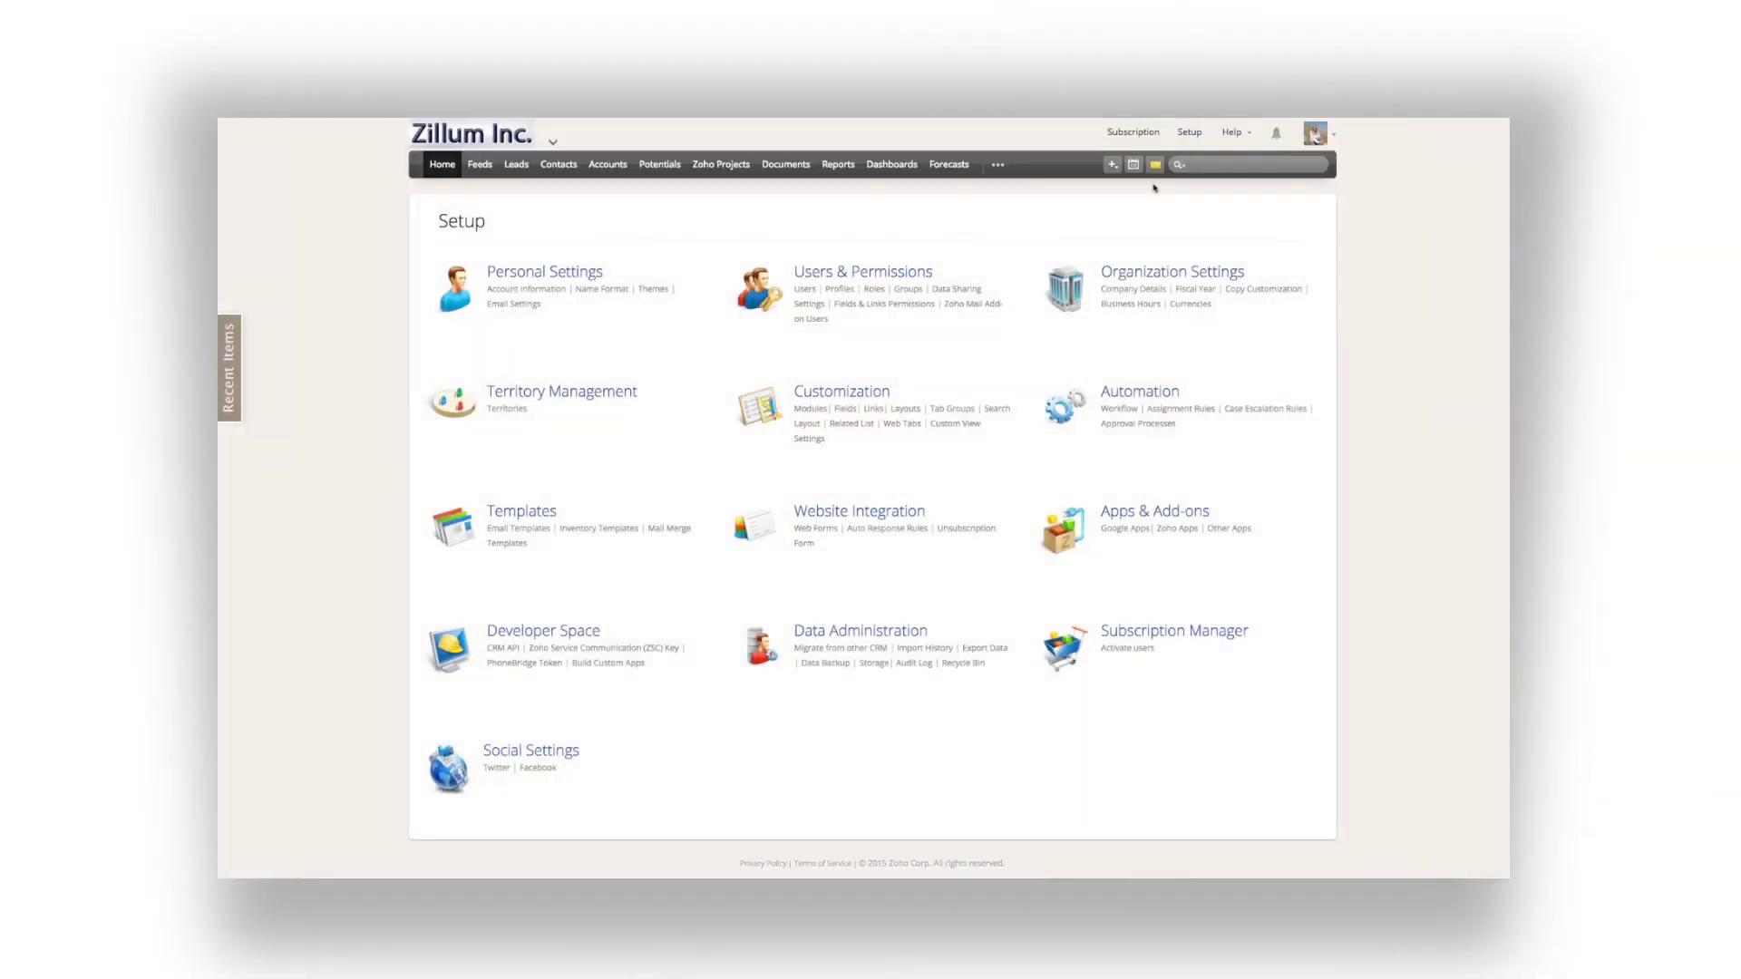
Step: Confirm My Mail is the Zoho Mailbox and Send Mail as address, with sharing kept Private
{"action": "left_click", "coordinate": [535, 306]}
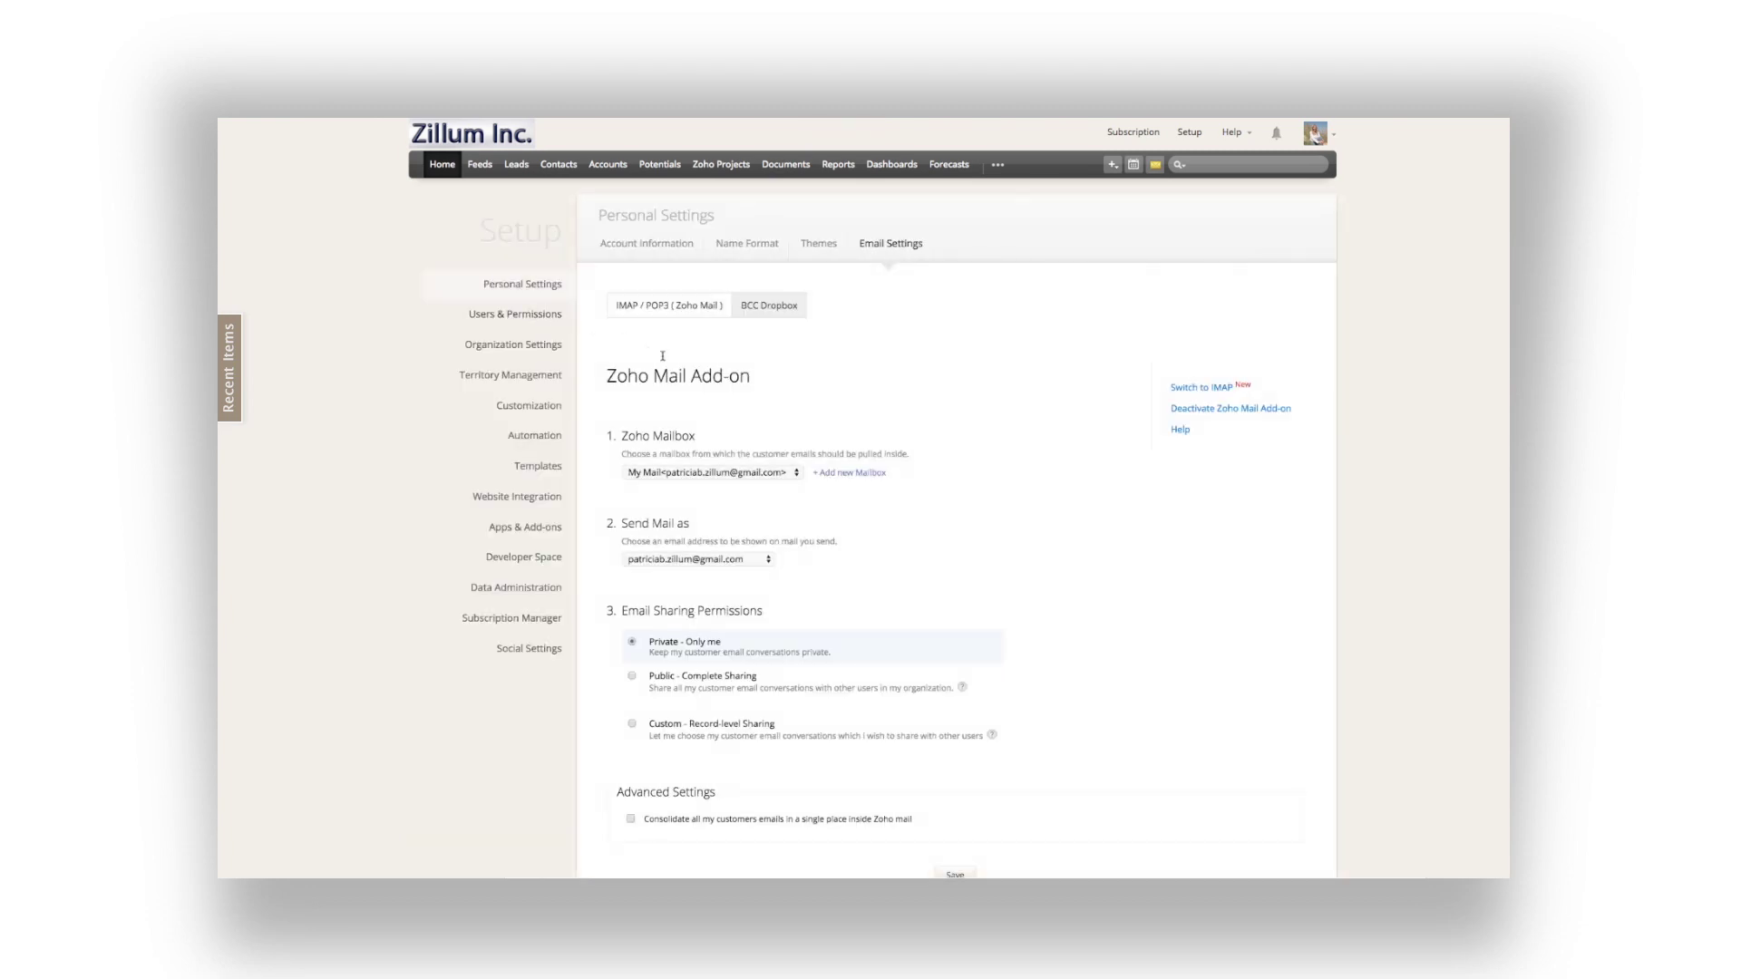
{"action": "left_click", "coordinate": [793, 471]}
{"action": "left_click", "coordinate": [782, 483]}
{"action": "left_click", "coordinate": [769, 560]}
{"action": "left_click", "coordinate": [760, 559]}
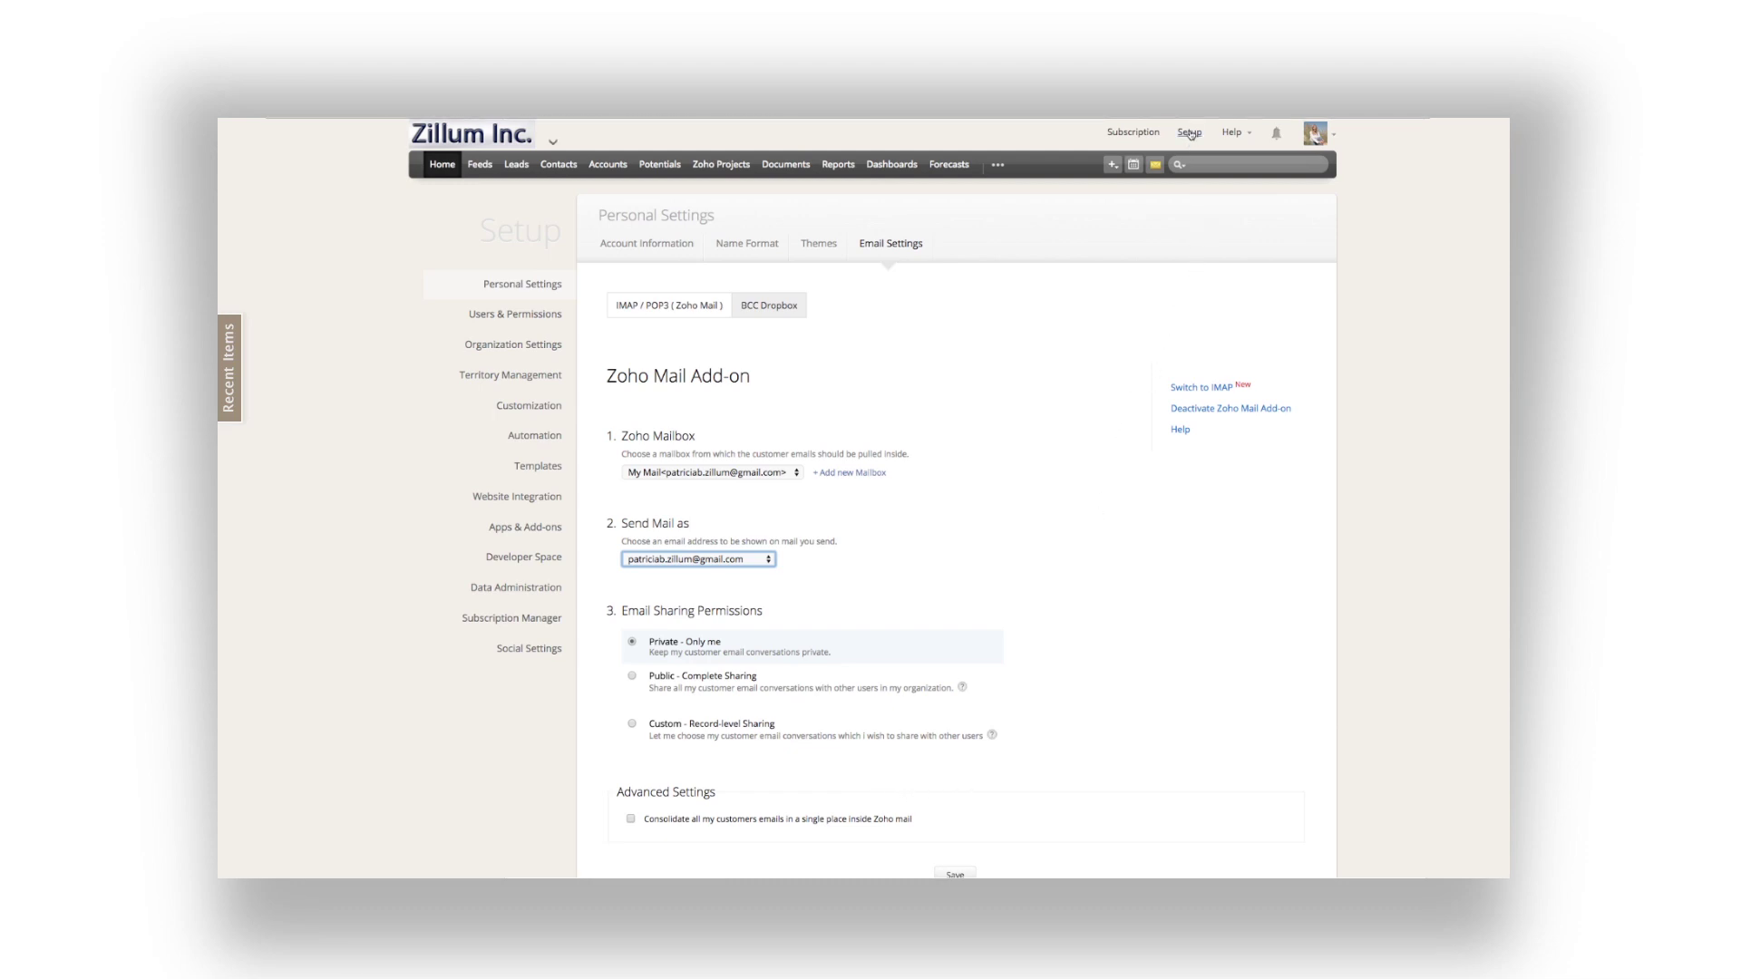
{"action": "left_click", "coordinate": [1189, 132]}
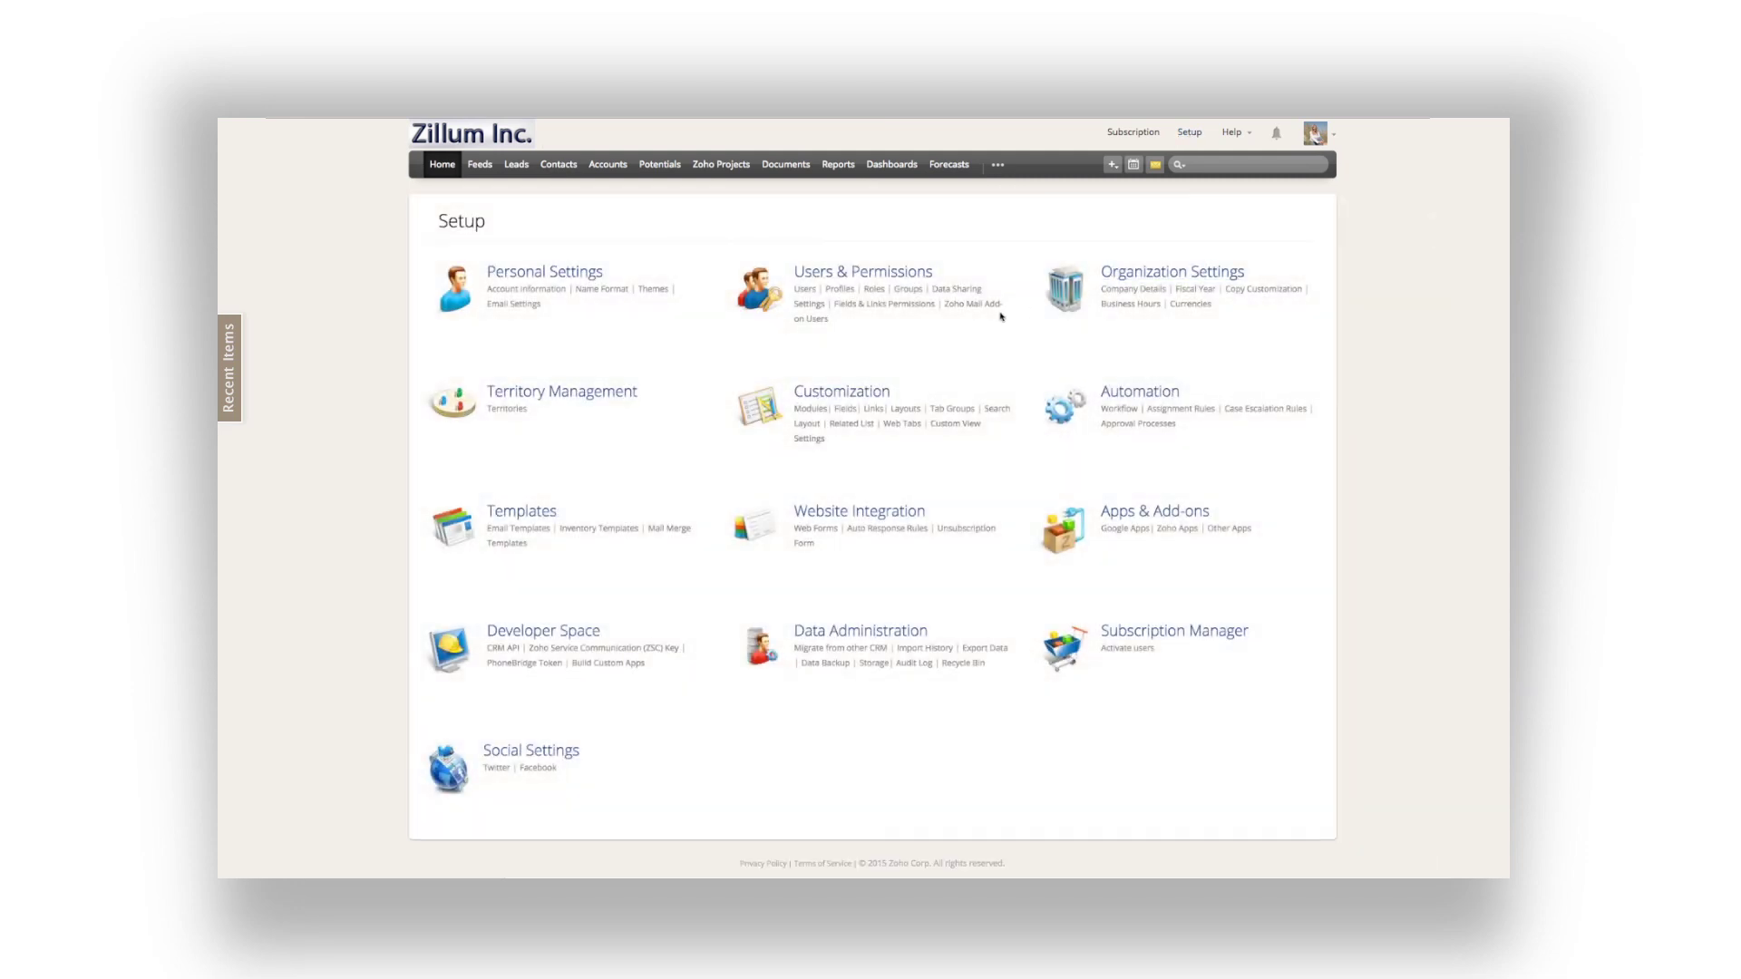
Step: Open the Zoho Mail Add-on Users list under Users & Permissions
{"action": "left_click", "coordinate": [986, 309]}
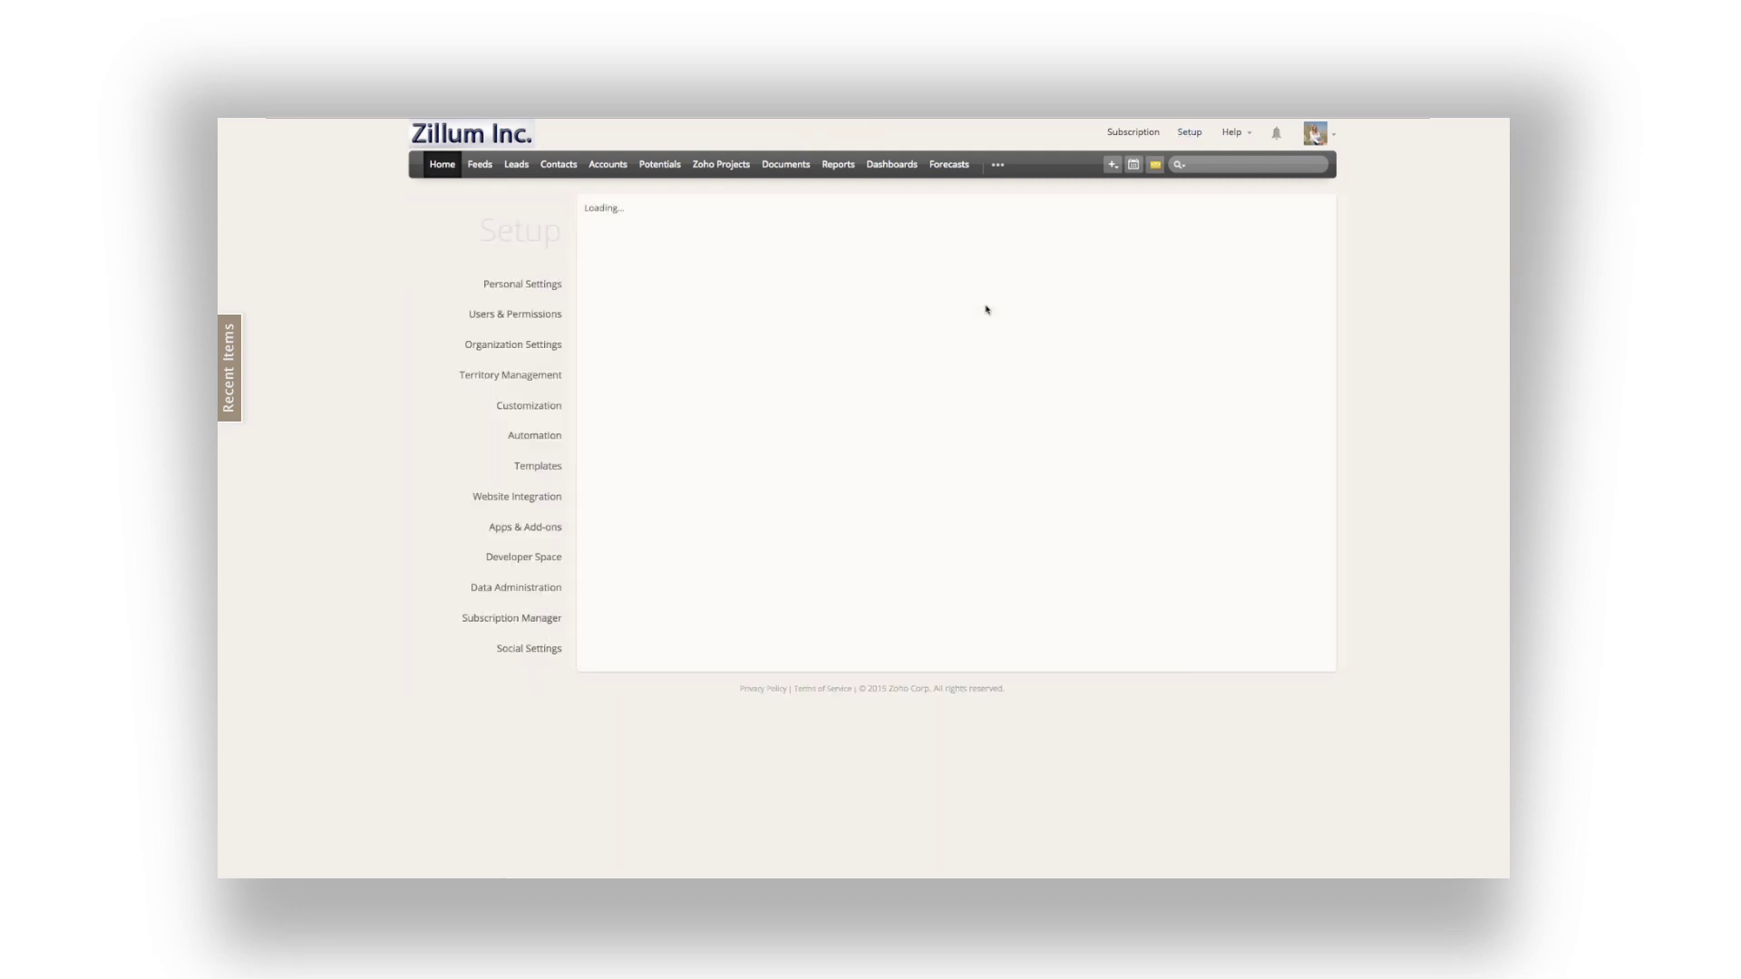